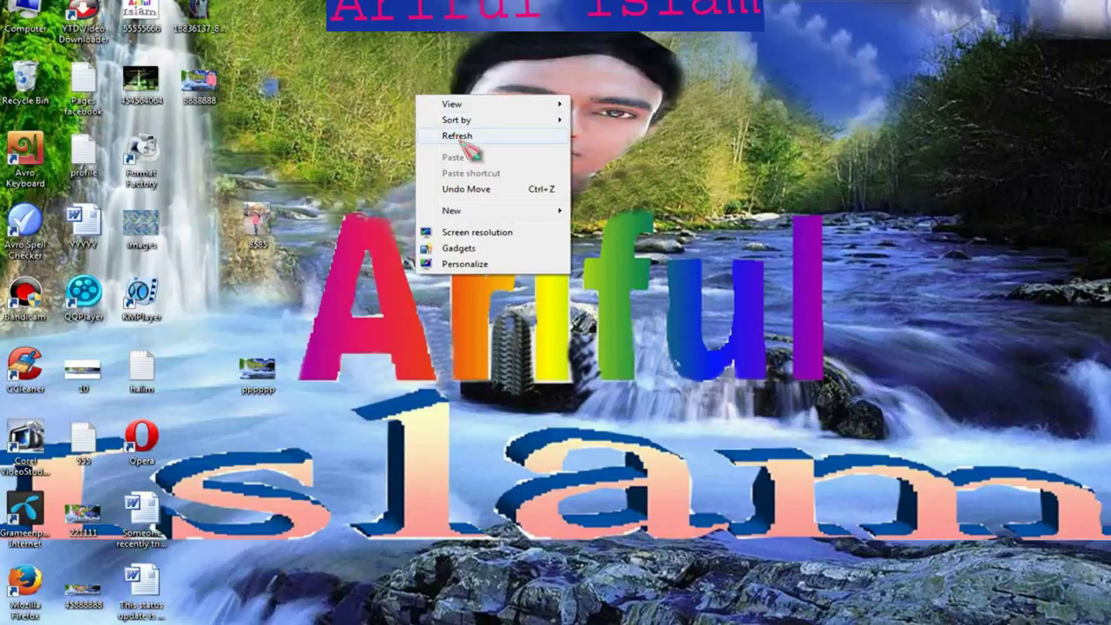
- Refresh the Windows desktop repeatedly through its right-click menu
click(465, 142)
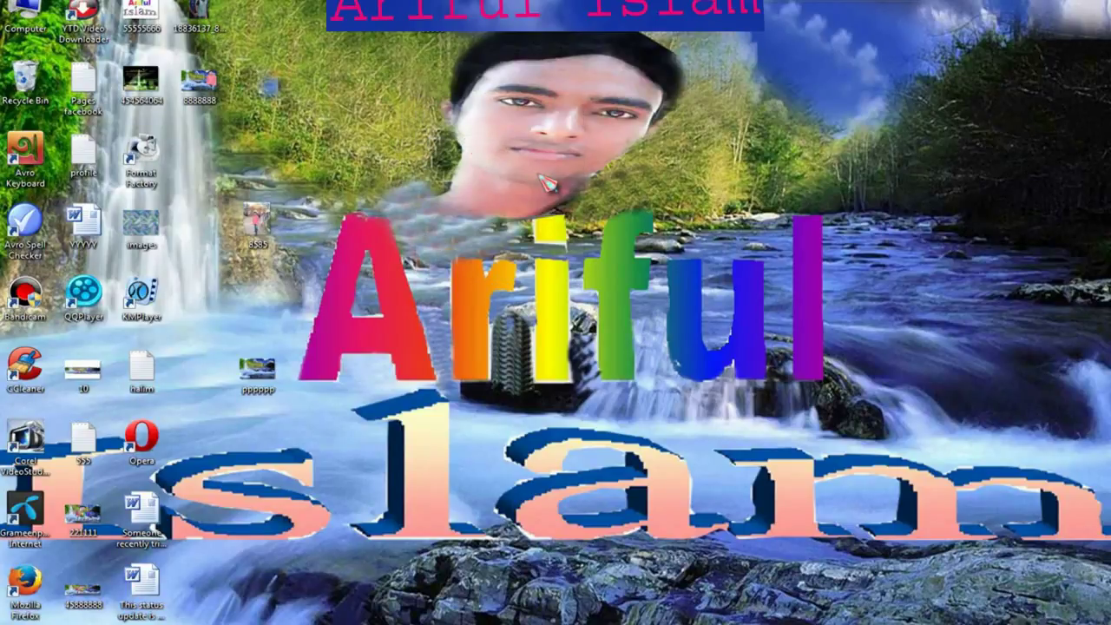
right_click(560, 106)
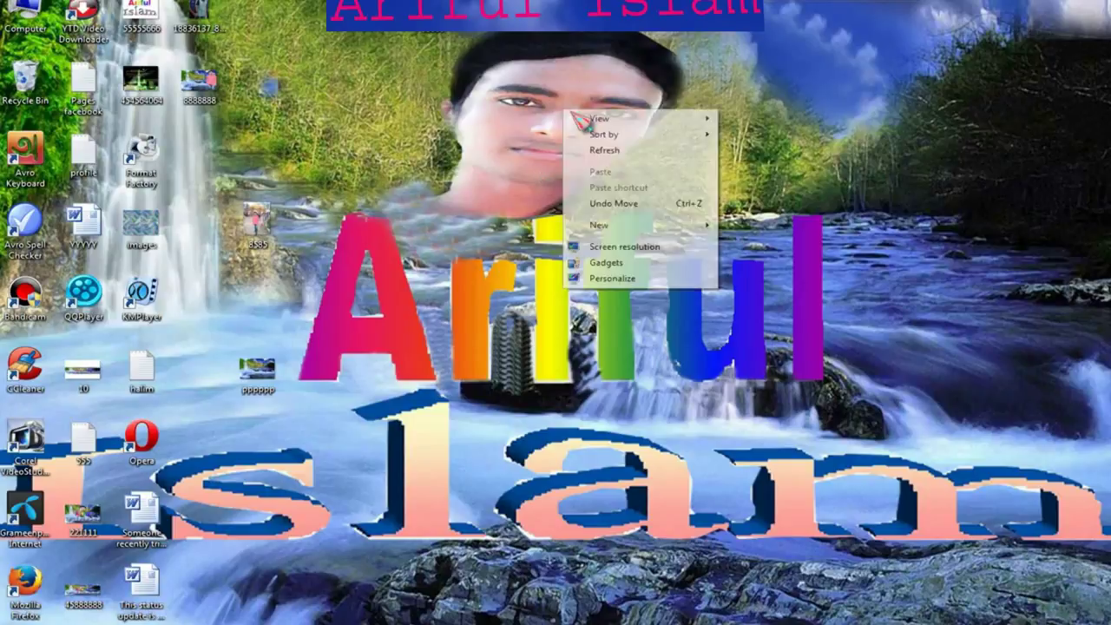
click(608, 152)
right_click(534, 129)
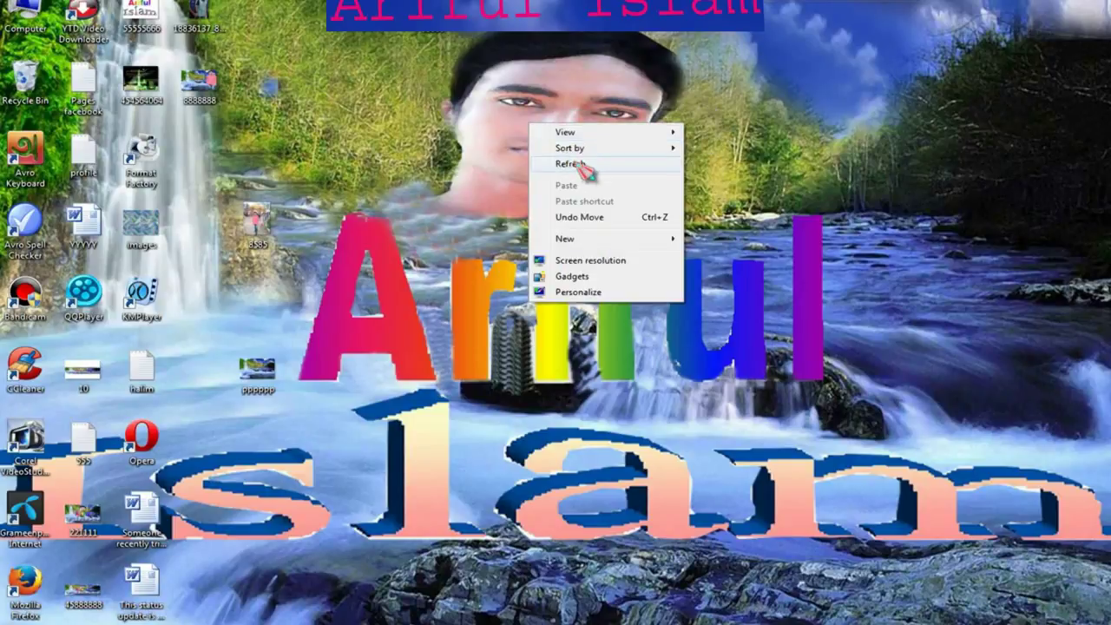
click(574, 165)
right_click(533, 126)
click(576, 168)
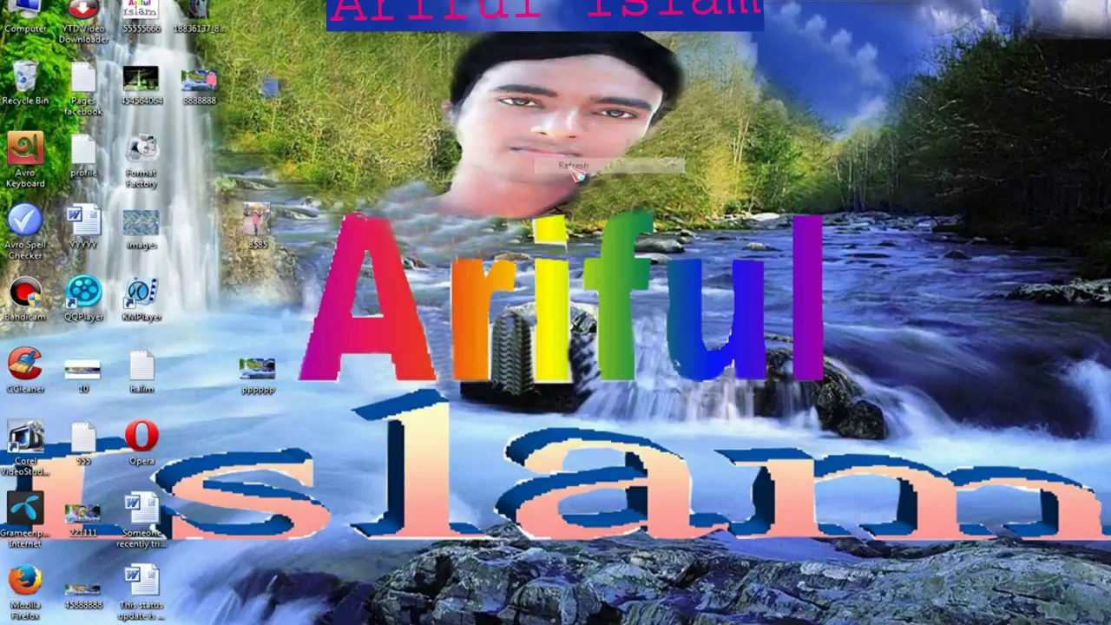
right_click(495, 123)
click(556, 164)
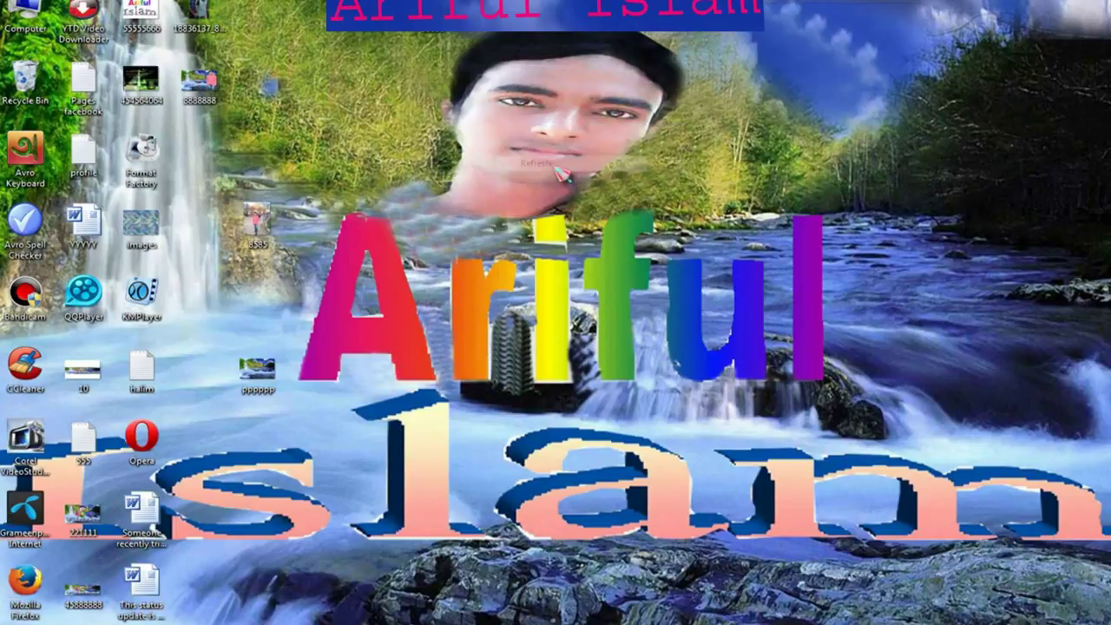
right_click(514, 127)
click(552, 167)
right_click(448, 118)
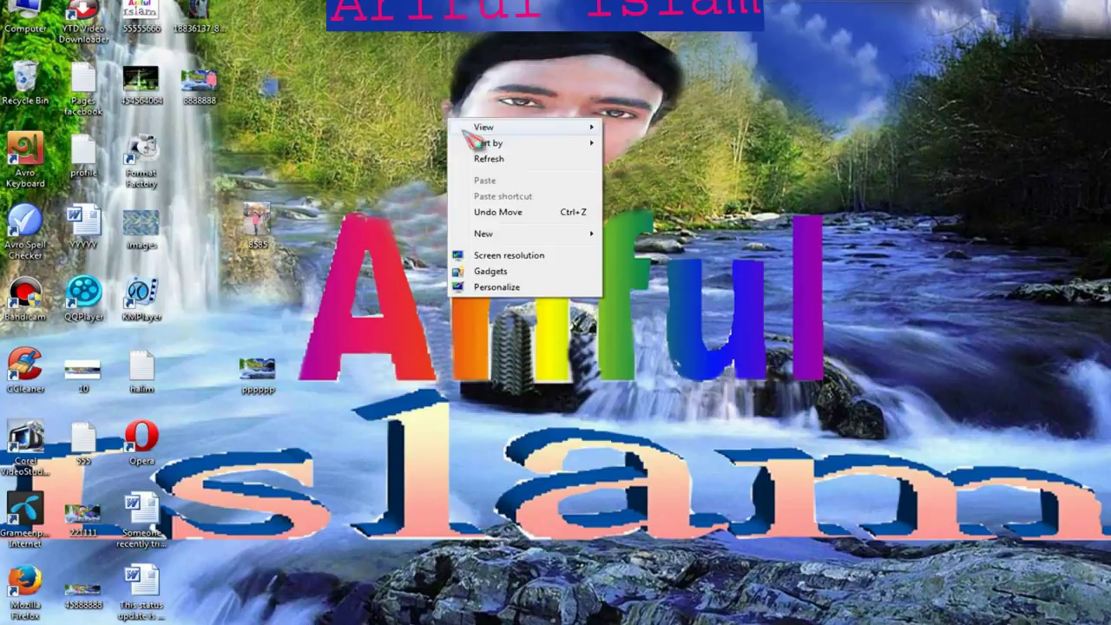
click(526, 154)
right_click(464, 125)
click(513, 163)
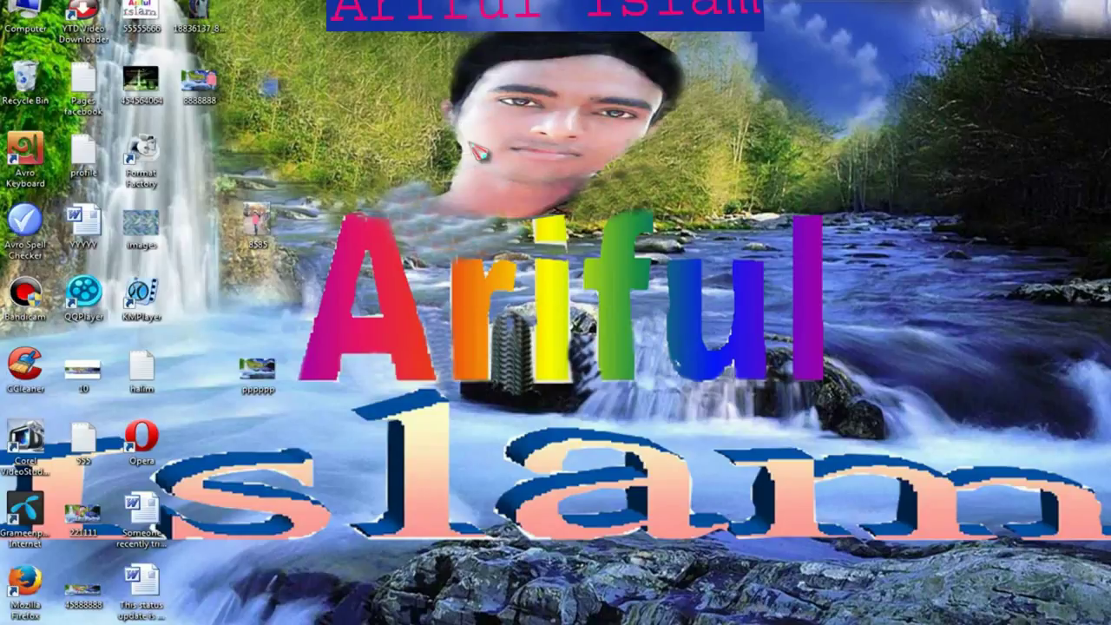
right_click(464, 137)
click(519, 175)
right_click(432, 123)
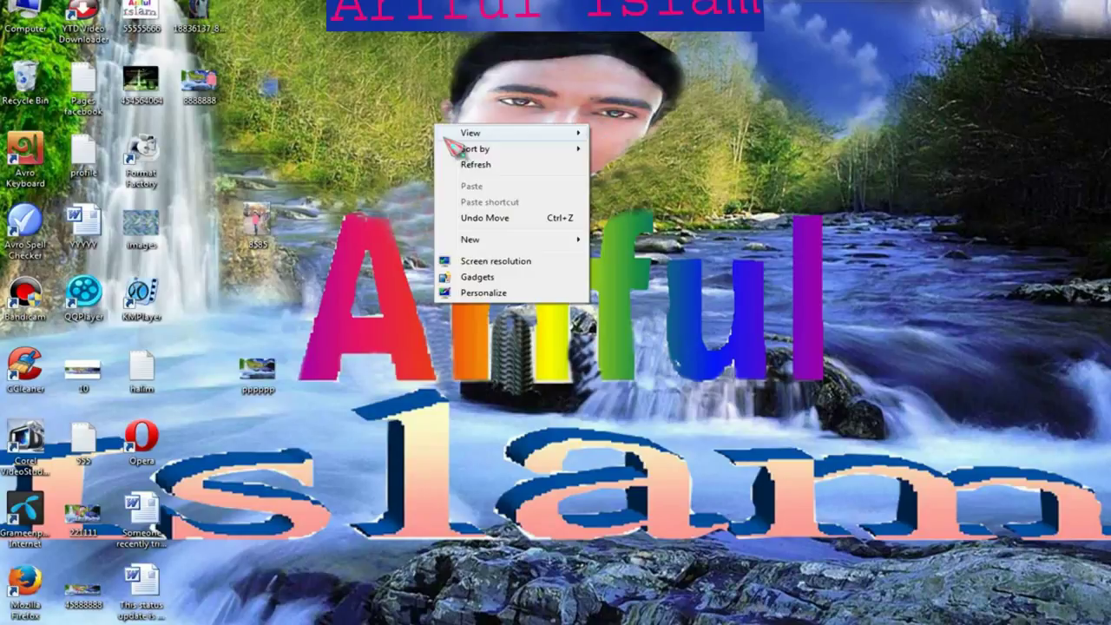
click(477, 167)
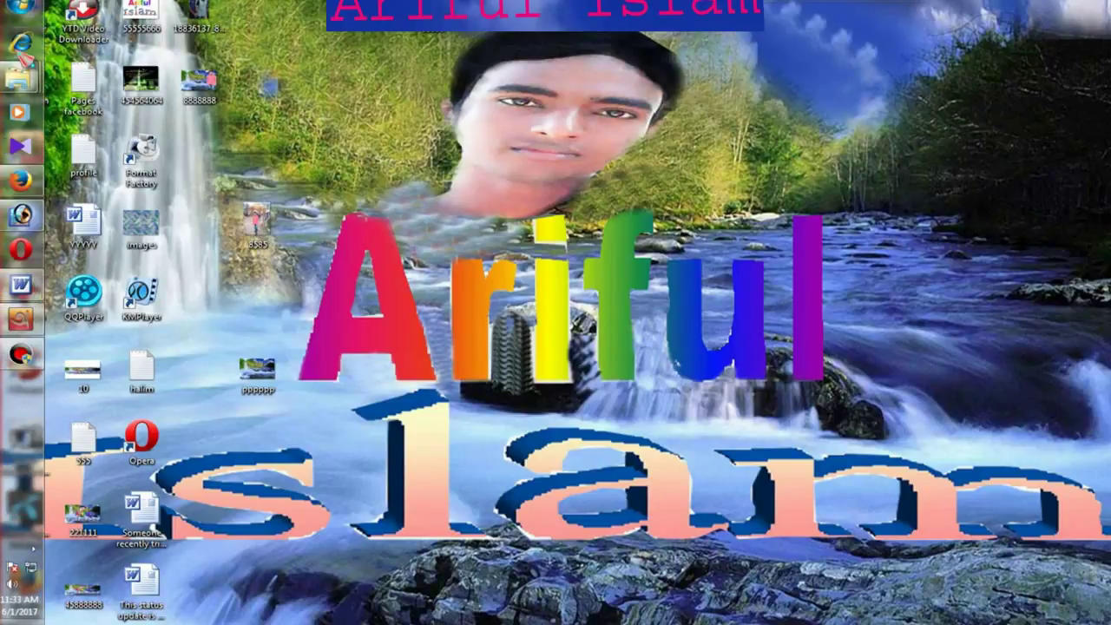
- Launch Adobe Photoshop 7.0 from the Start menu's All Programs list
click(17, 10)
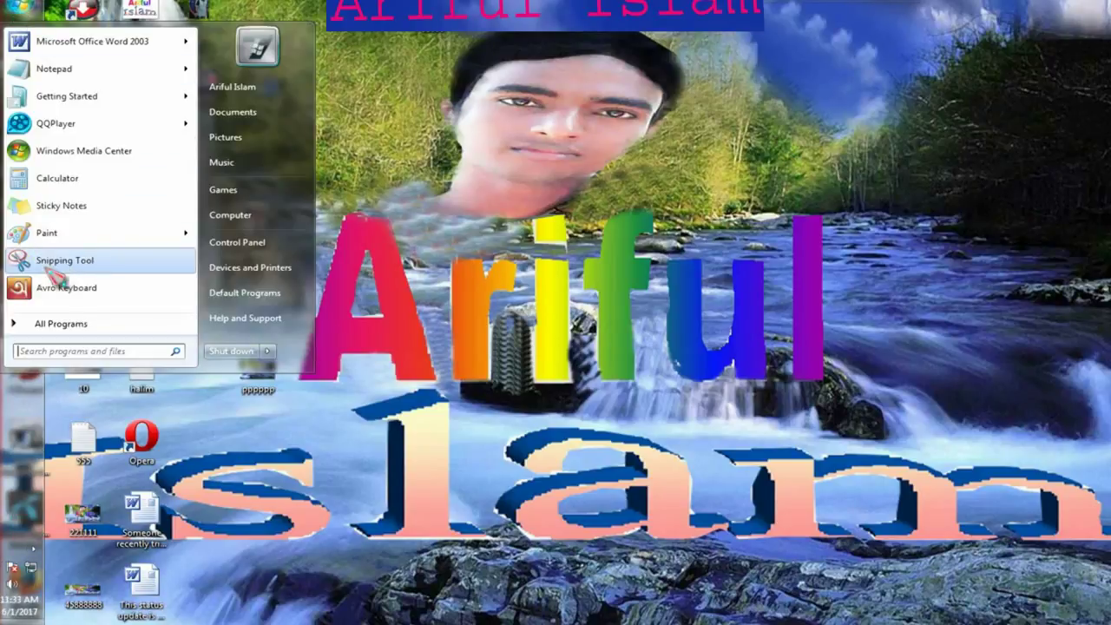
click(63, 326)
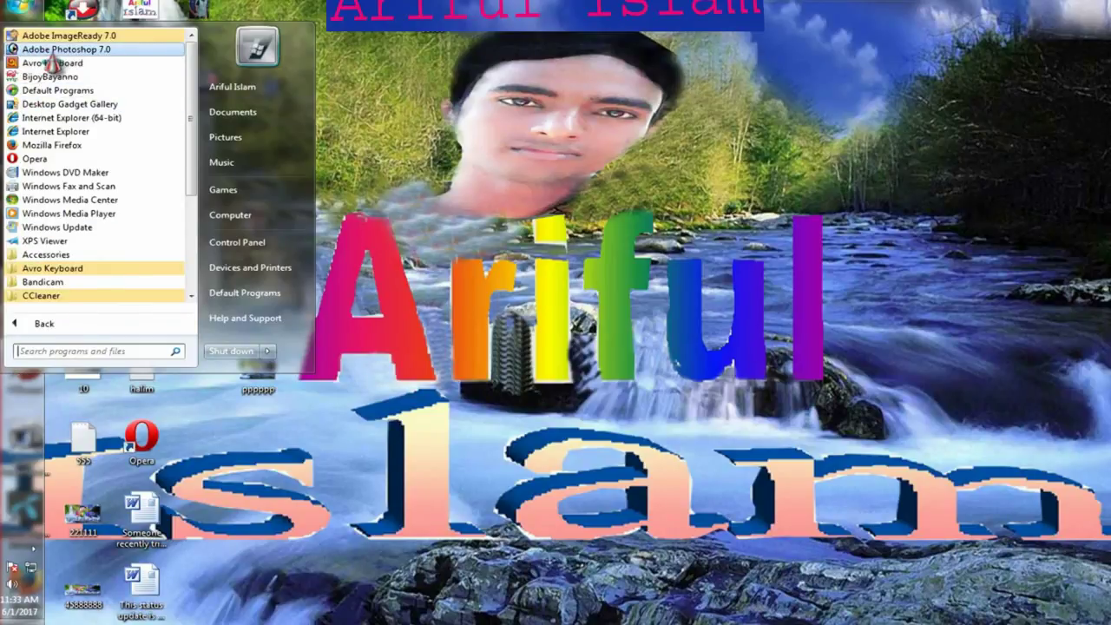
click(59, 50)
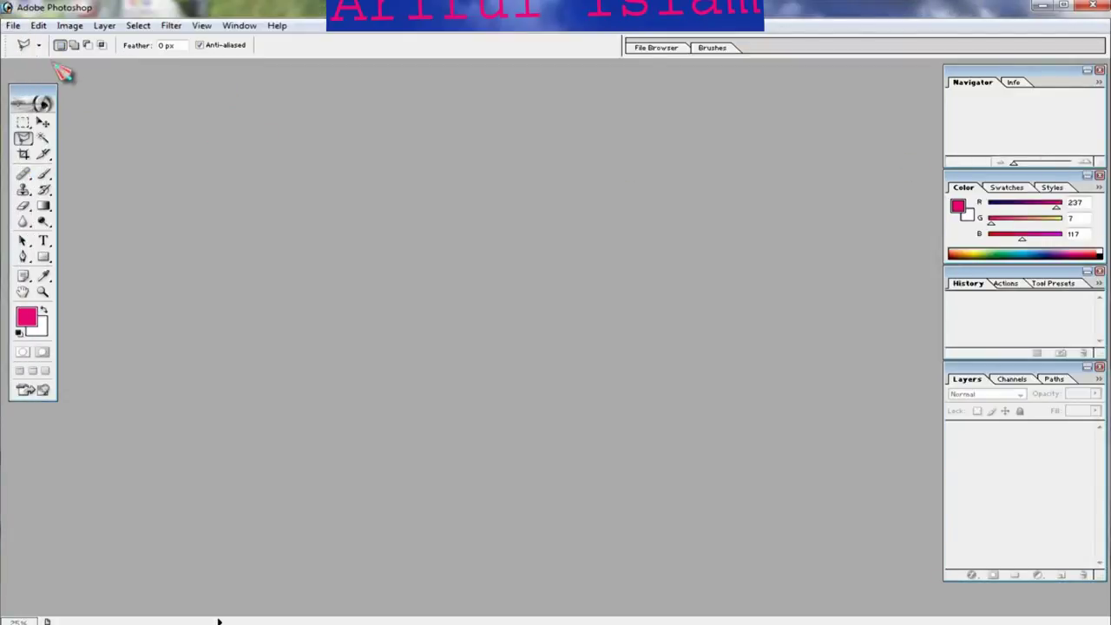
- Open the photo 8585.jpg from the Desktop
click(14, 26)
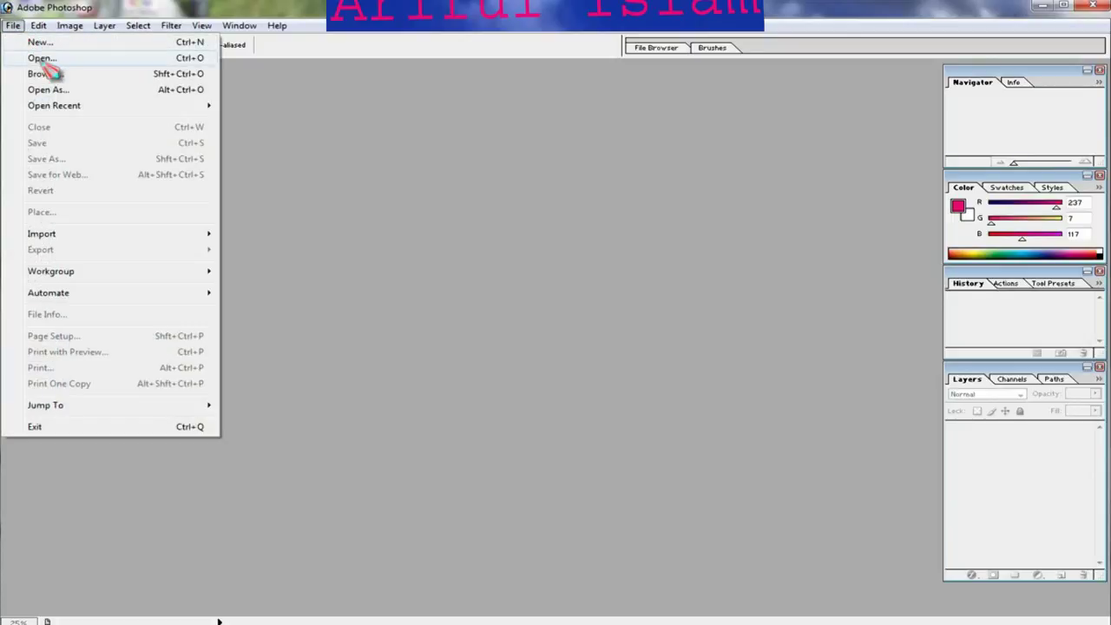
click(43, 59)
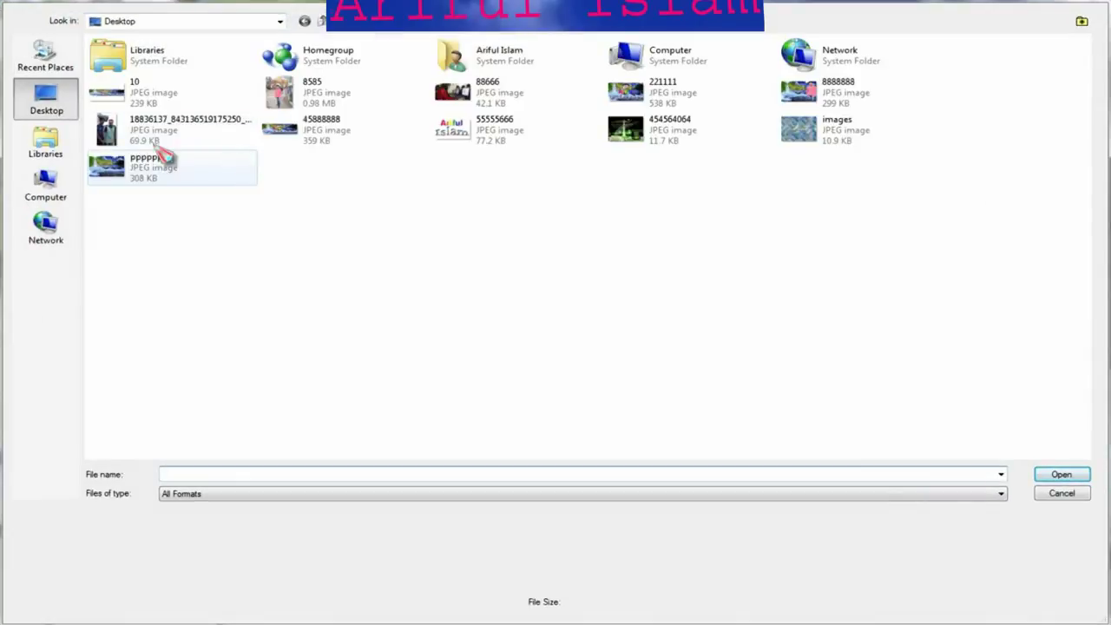
click(63, 100)
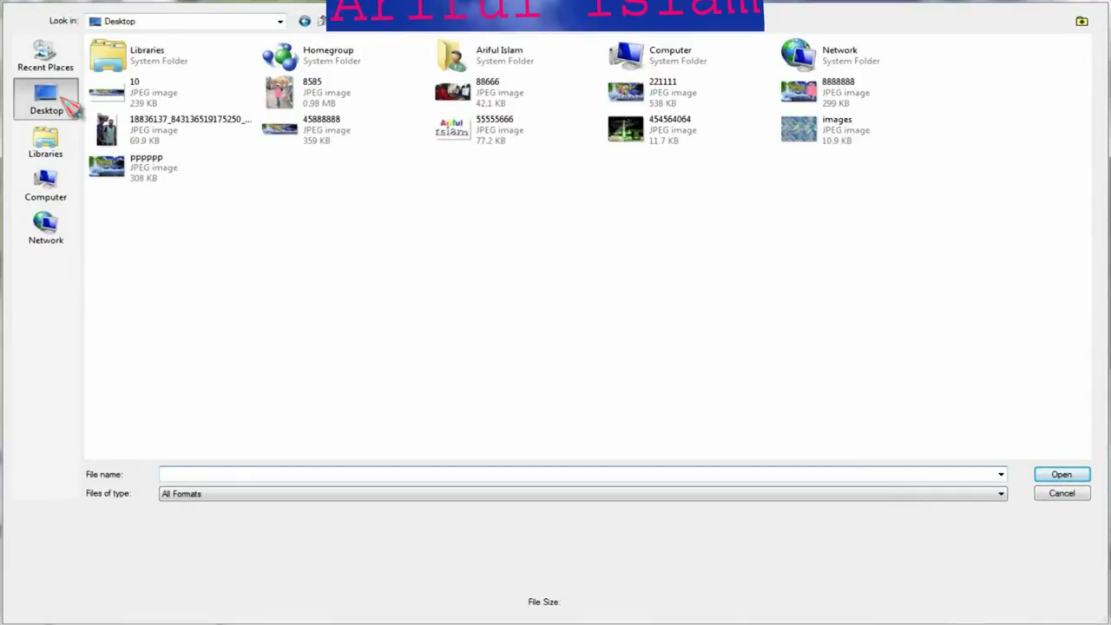
click(310, 103)
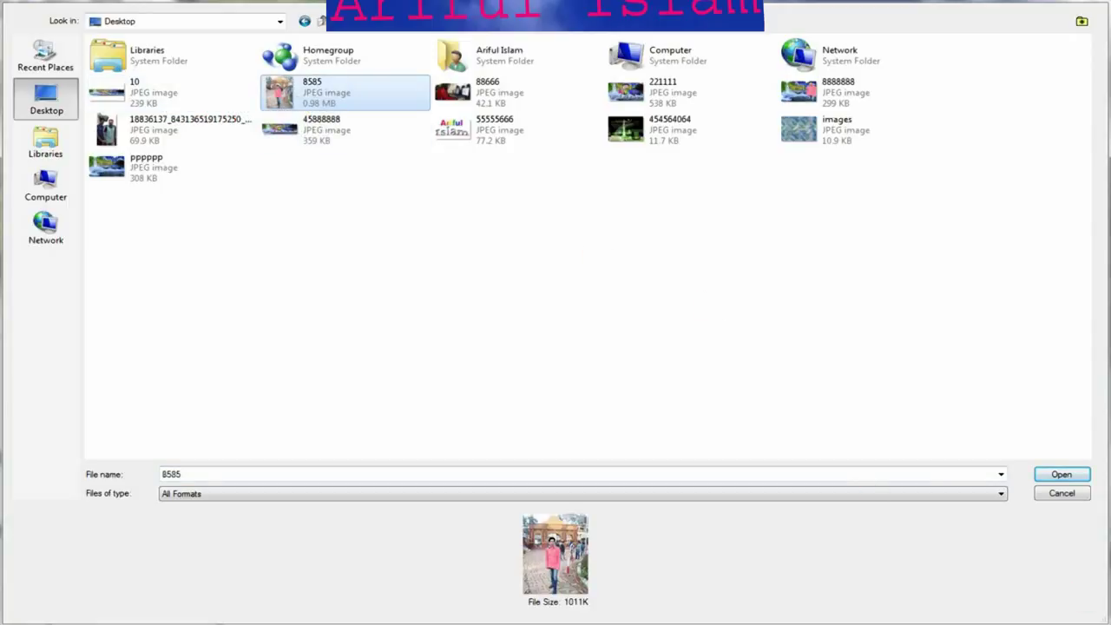
click(1063, 476)
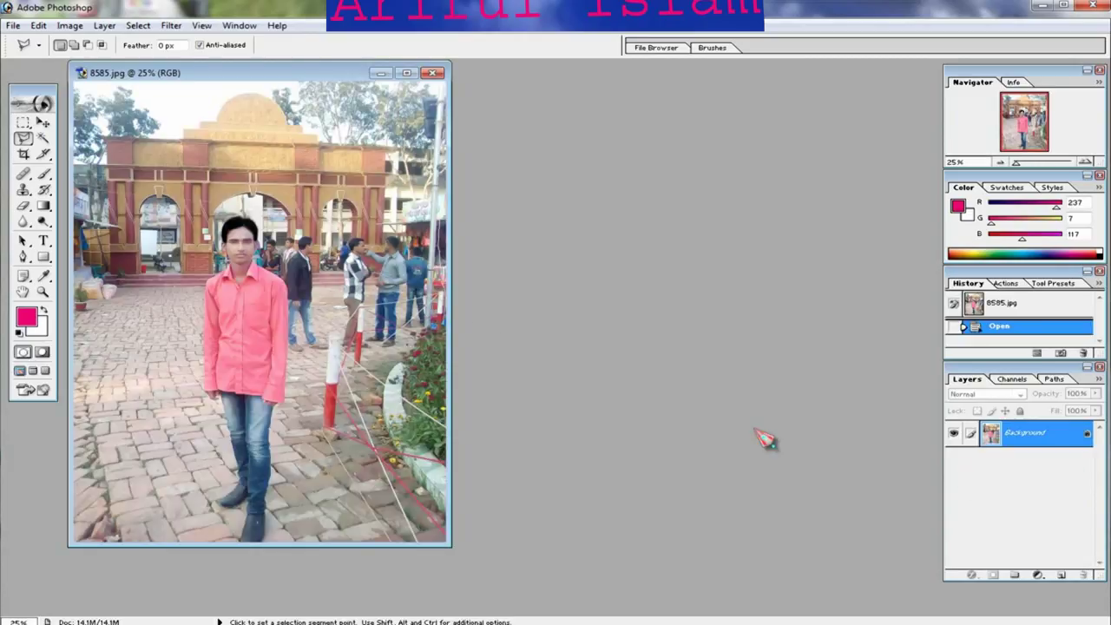
- Maximize the 8585.jpg window and convert its Background layer into Layer 0
click(406, 73)
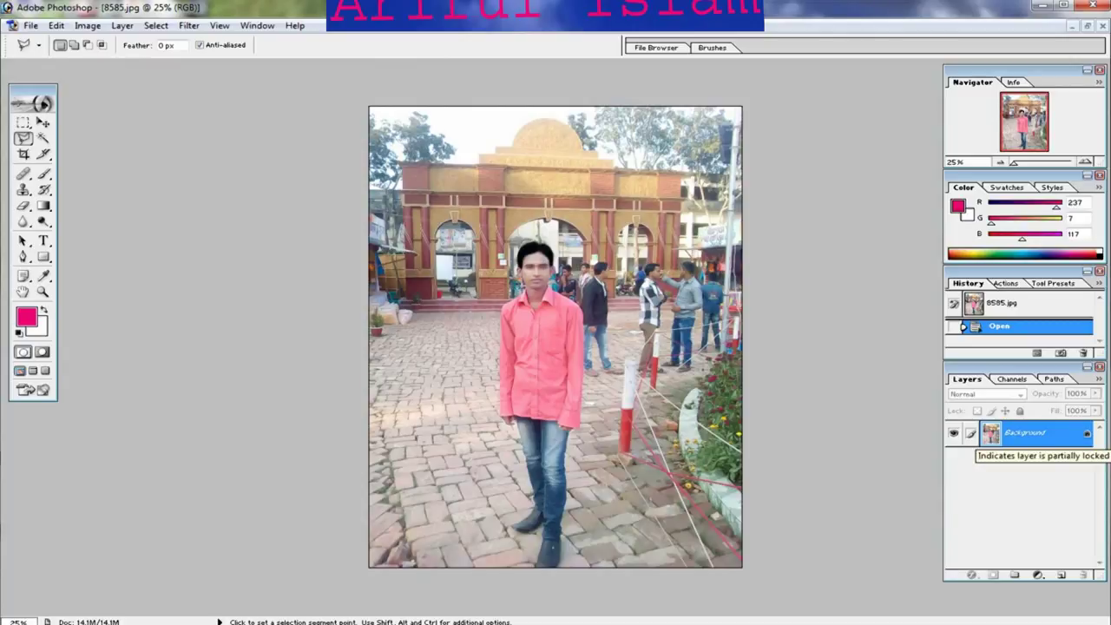
double_click(1085, 433)
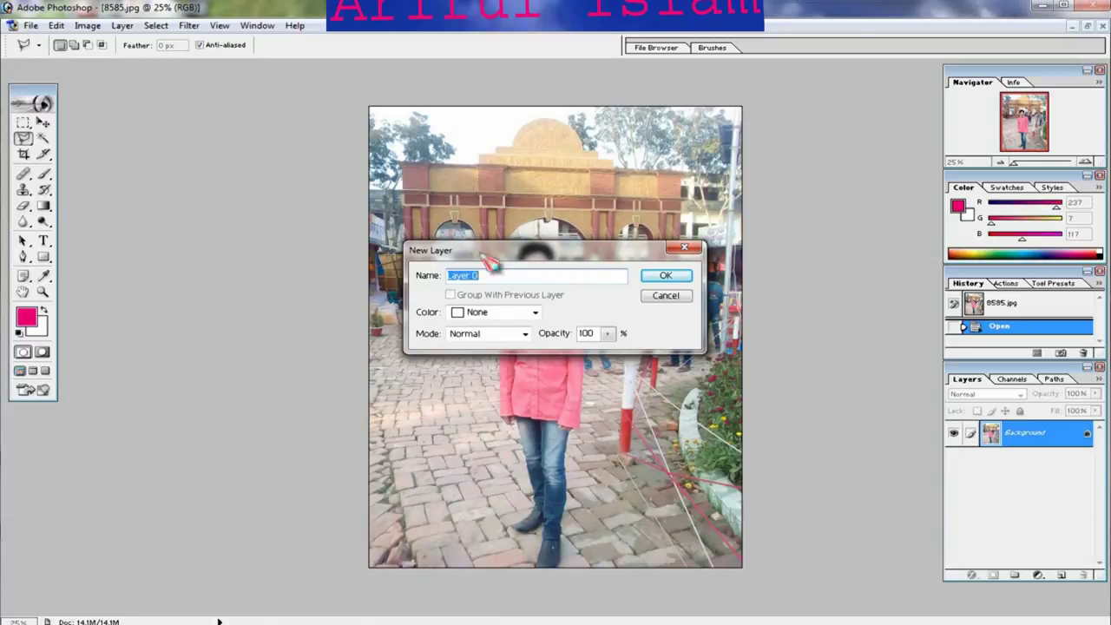
drag(492, 252, 489, 245)
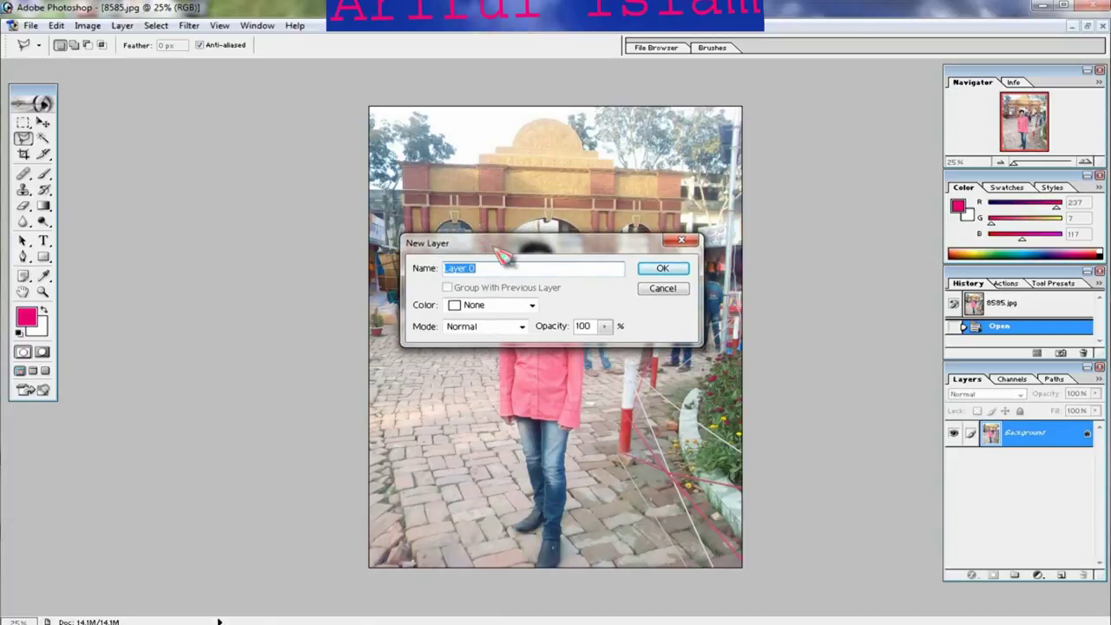
click(659, 271)
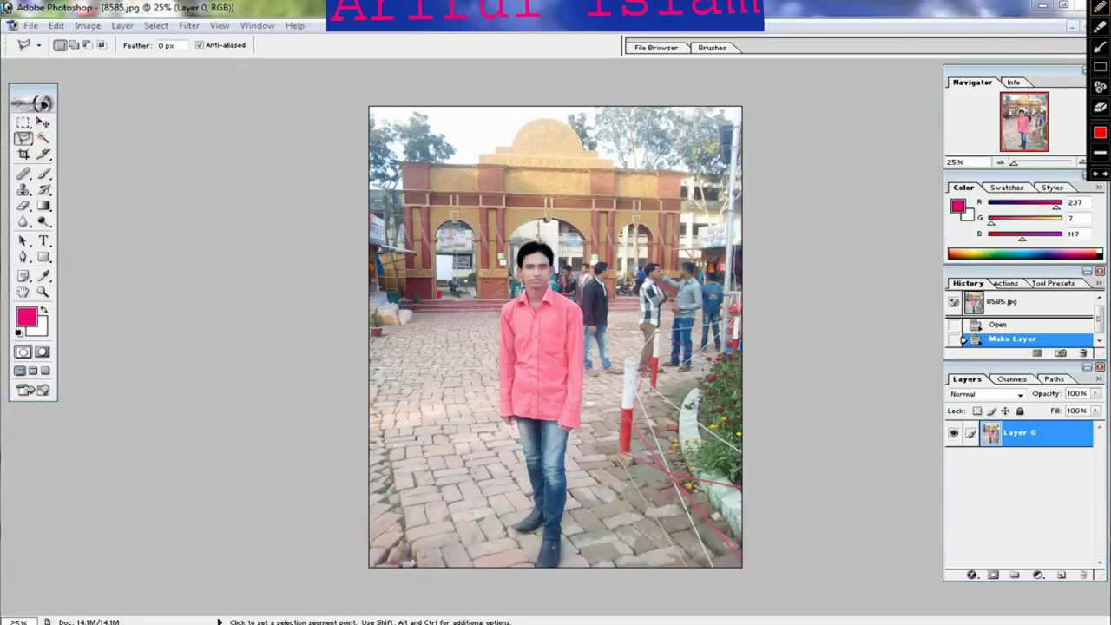
- Switch to the Polygonal Lasso tool and place the first outline point below the photo
mouse_move(26, 137)
mouse_down()
mouse_move(248, 157)
mouse_move(214, 135)
mouse_up()
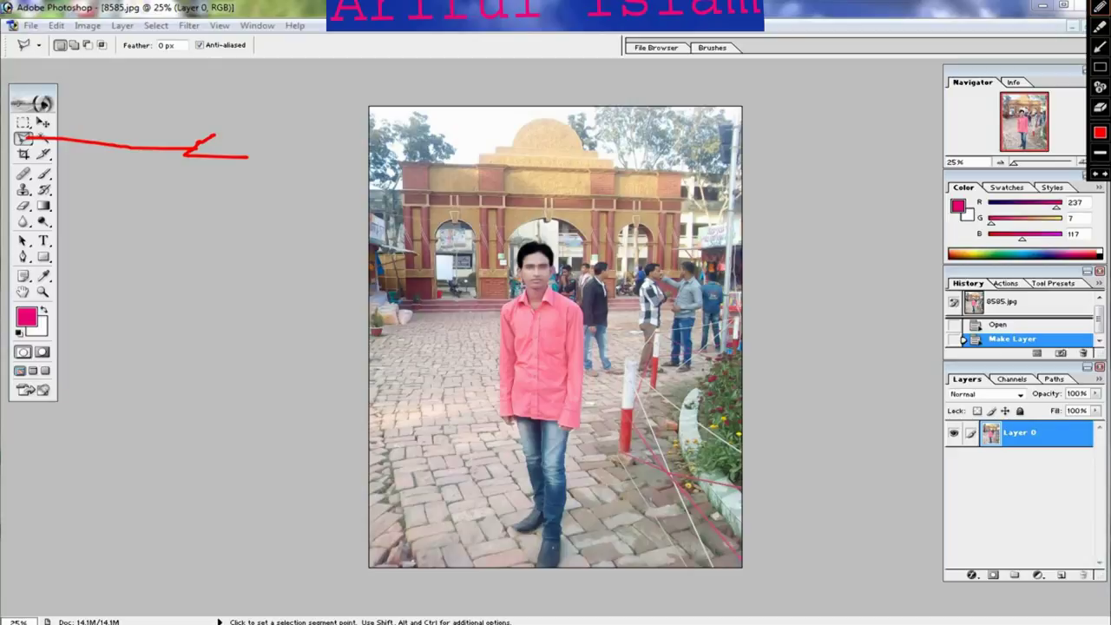
key(Escape)
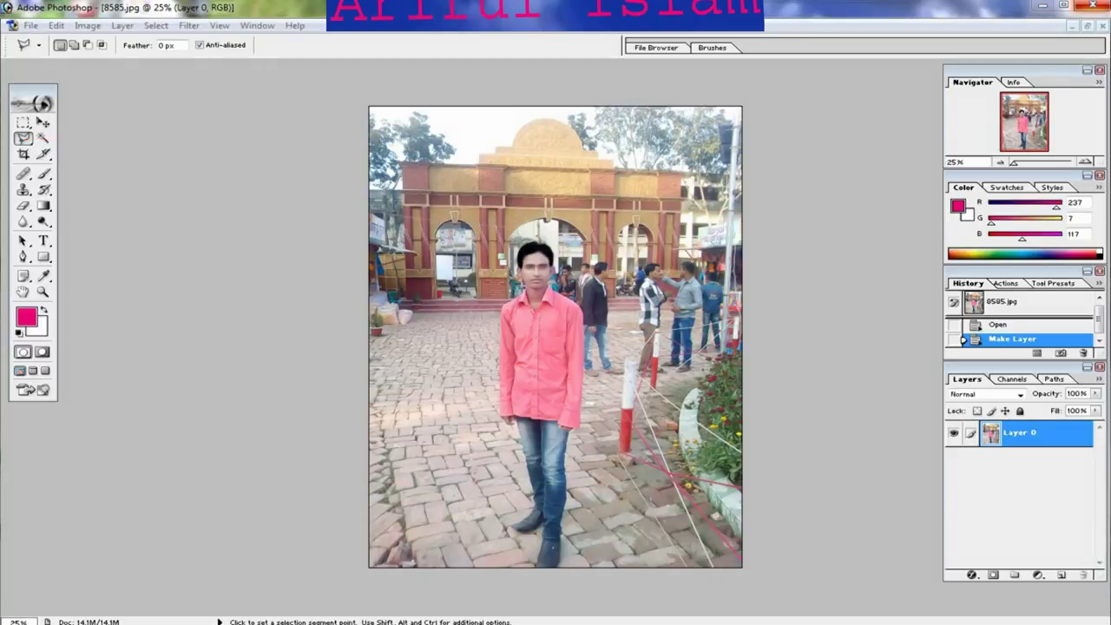
click(26, 142)
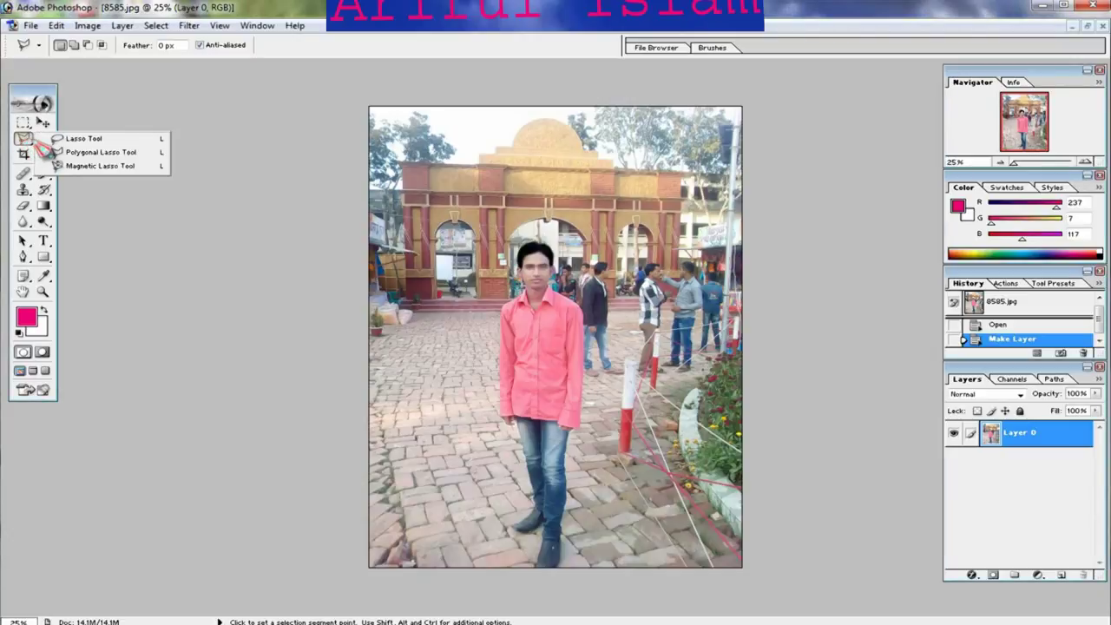
click(91, 156)
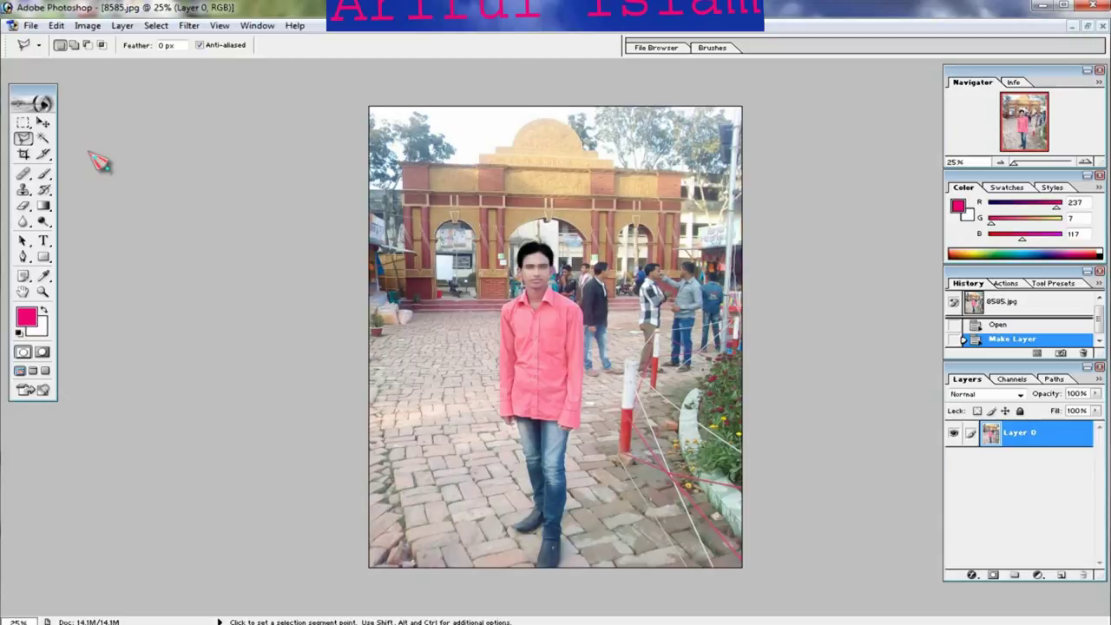
click(485, 612)
- Trace the lasso around the man and out past the canvas edges, closing the background selection
click(536, 590)
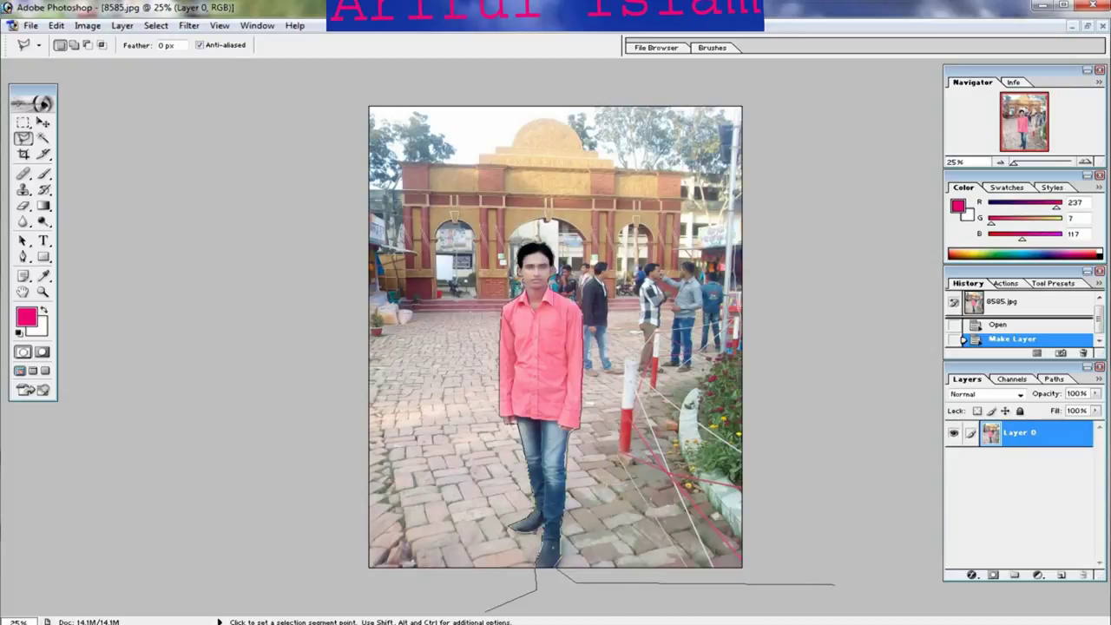
click(835, 585)
click(812, 79)
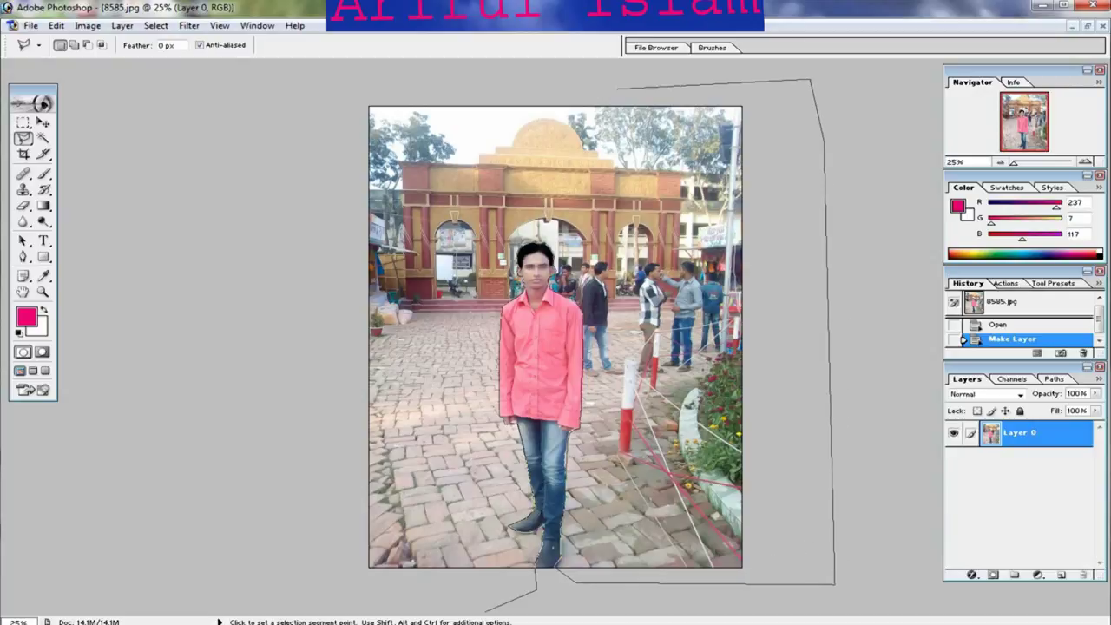
click(284, 88)
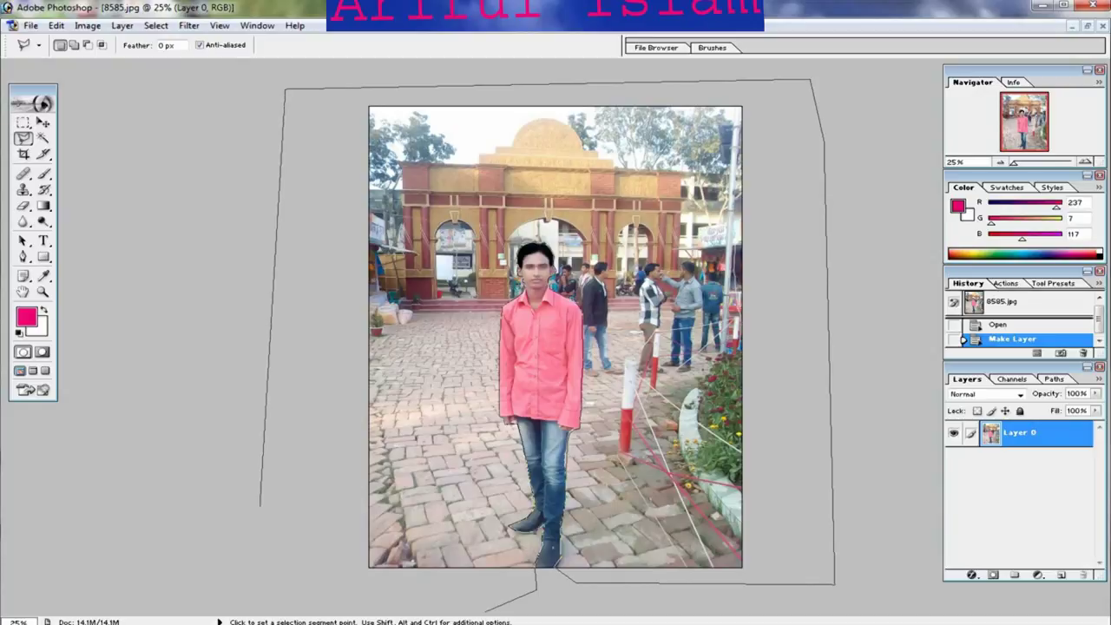
click(260, 505)
click(327, 616)
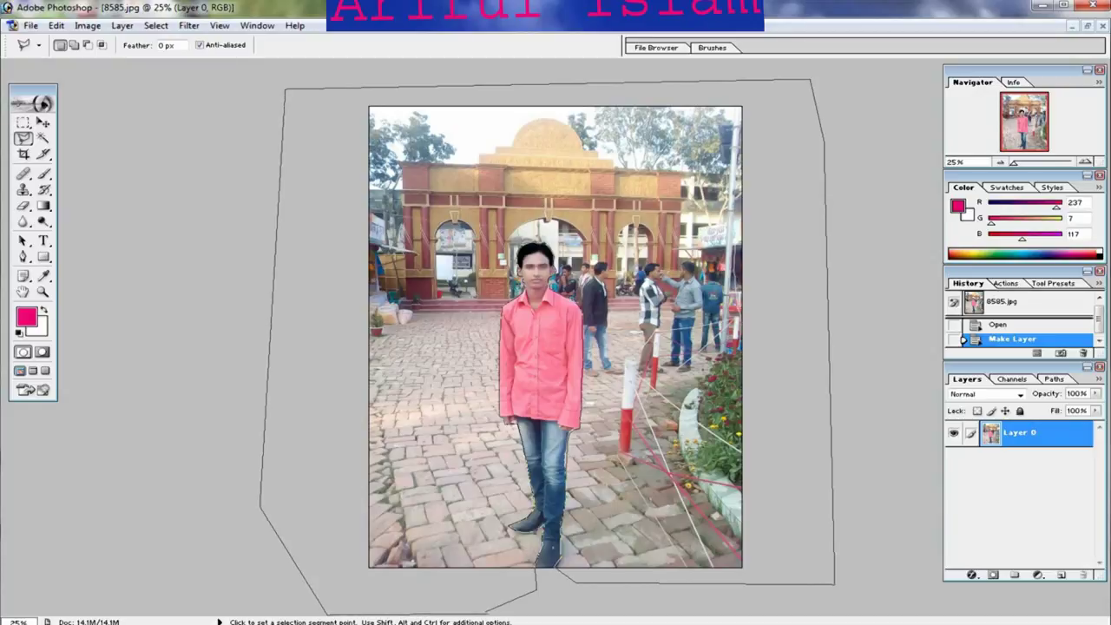
double_click(486, 613)
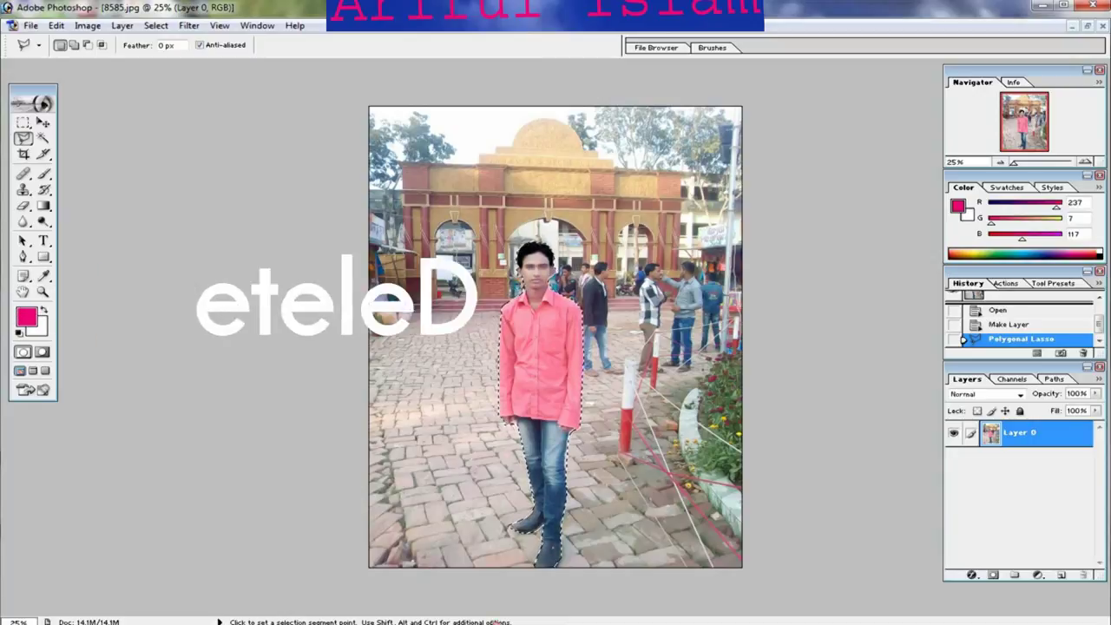
- Delete the selected background, nudge the selection outline, and deselect
key(Delete)
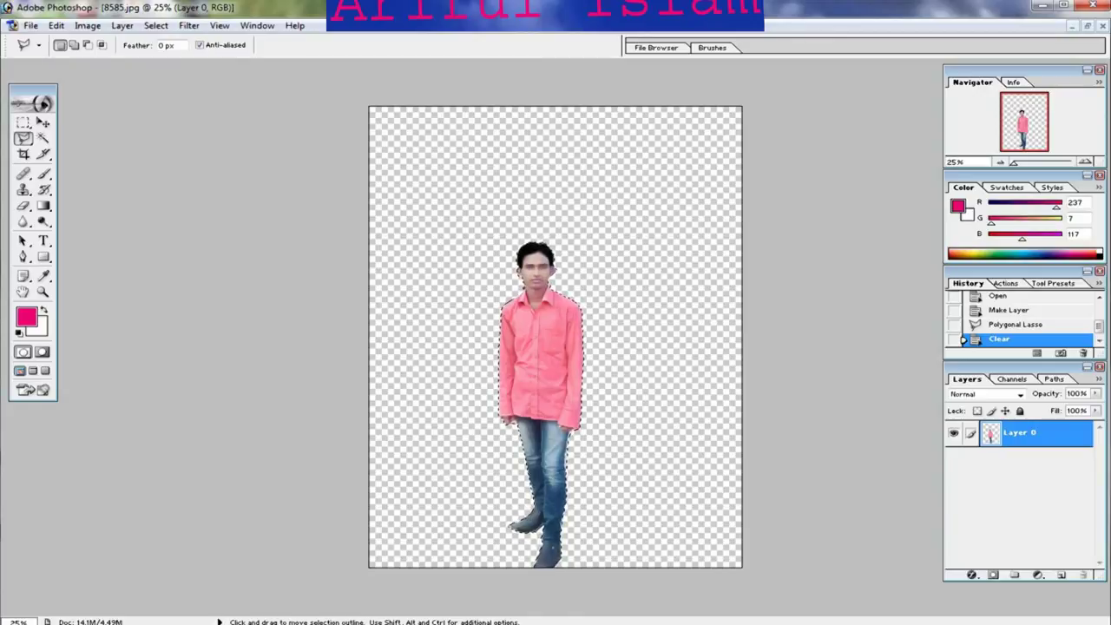
drag(552, 270, 550, 279)
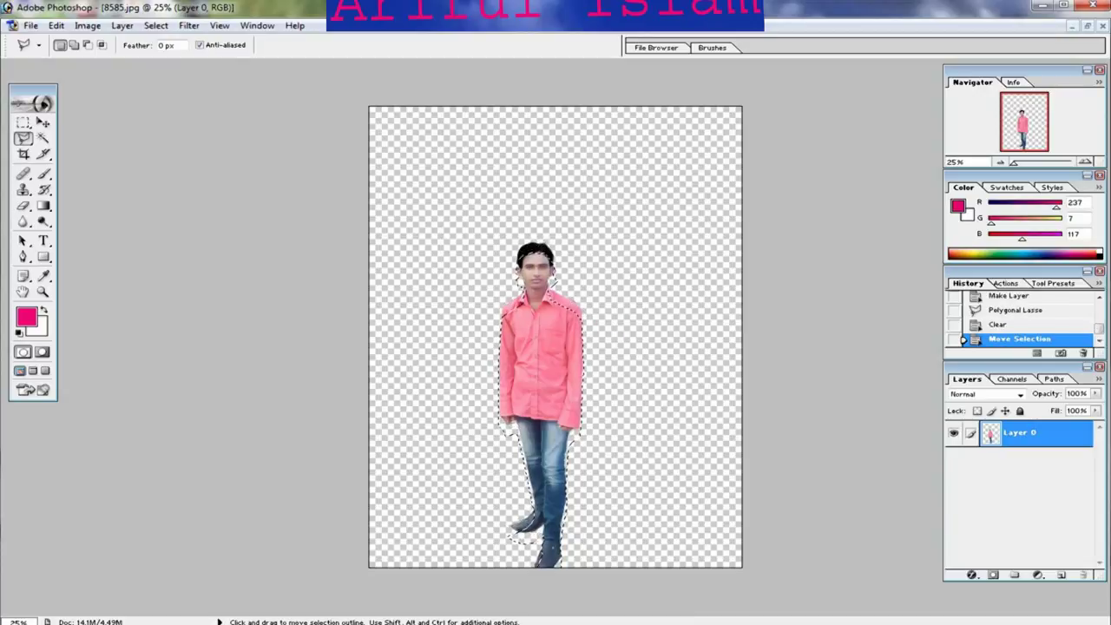
key(ctrl+d)
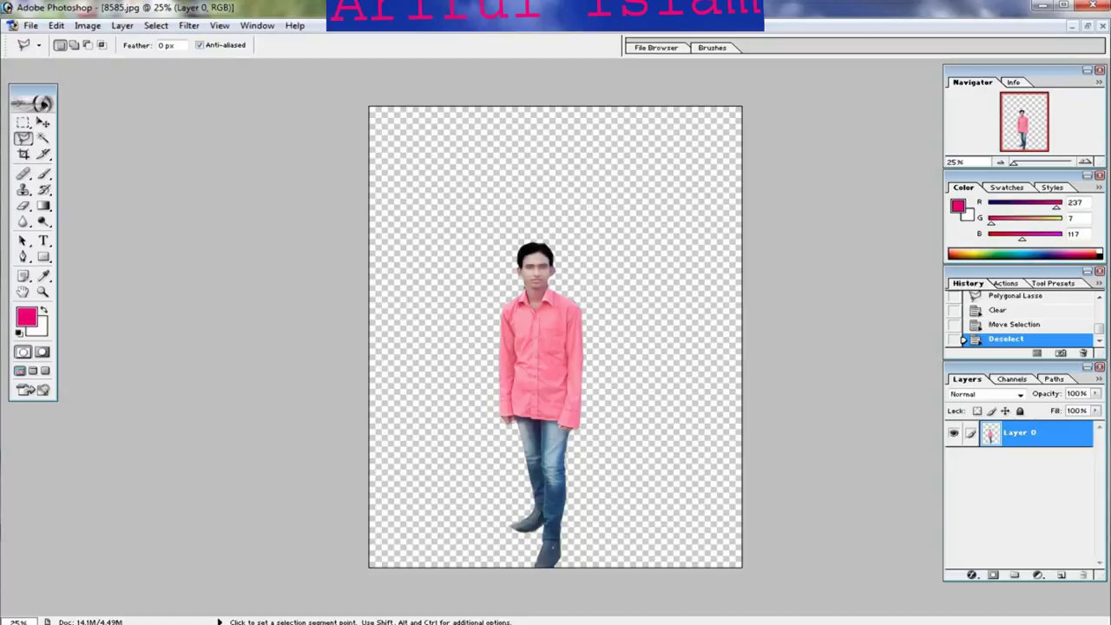
- Select all of Layer 0, copy the cut-out figure, then deselect
key(ctrl)
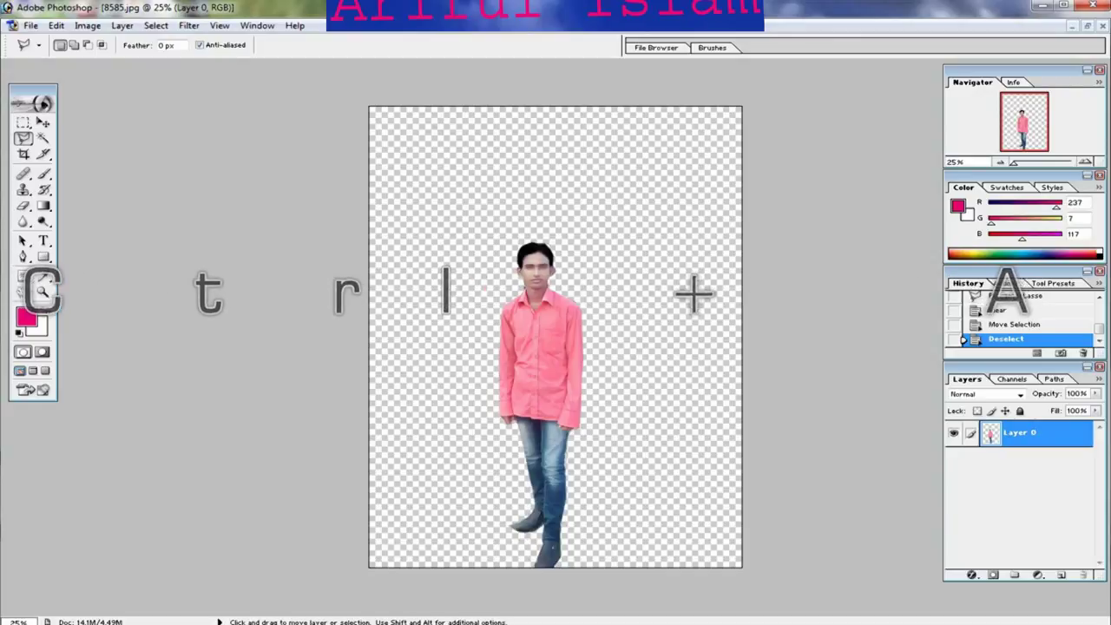
key(ctrl+a)
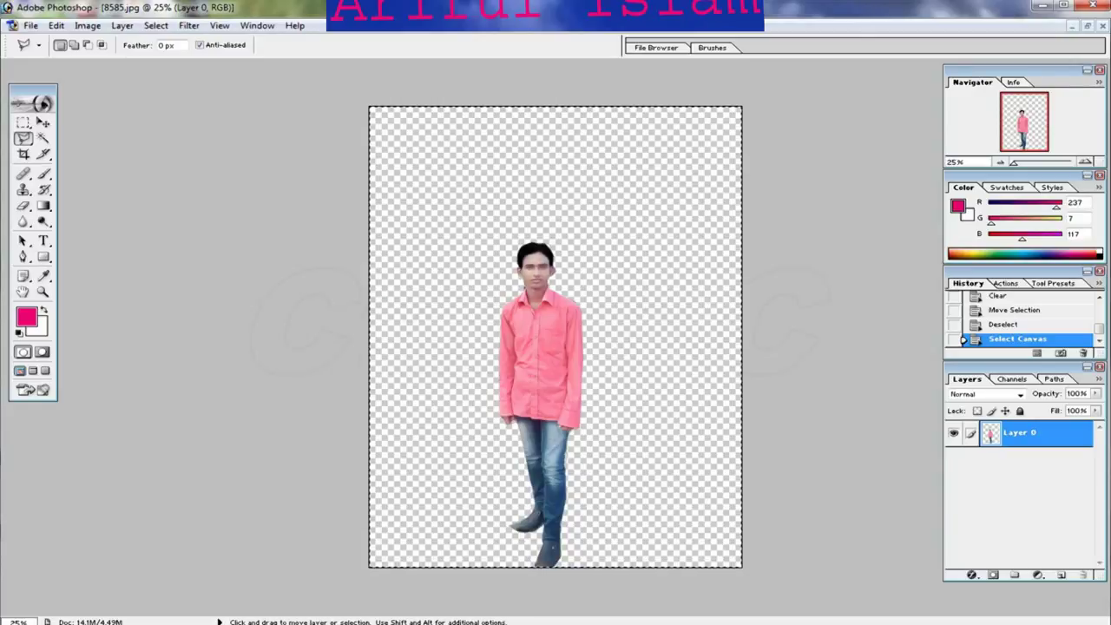
key(ctrl+c)
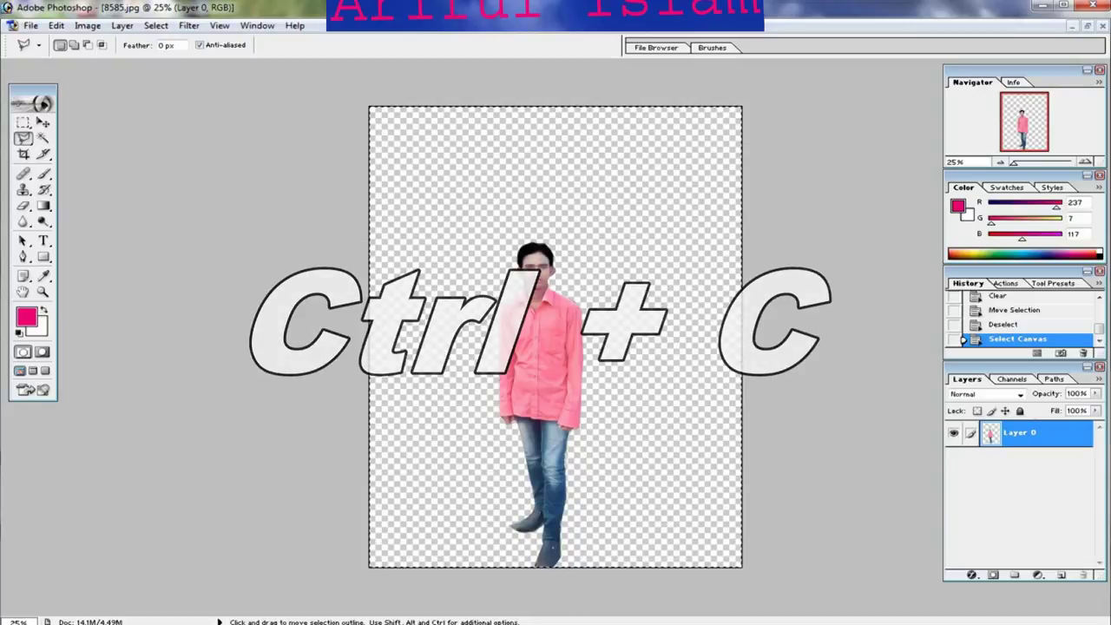
key(ctrl+d)
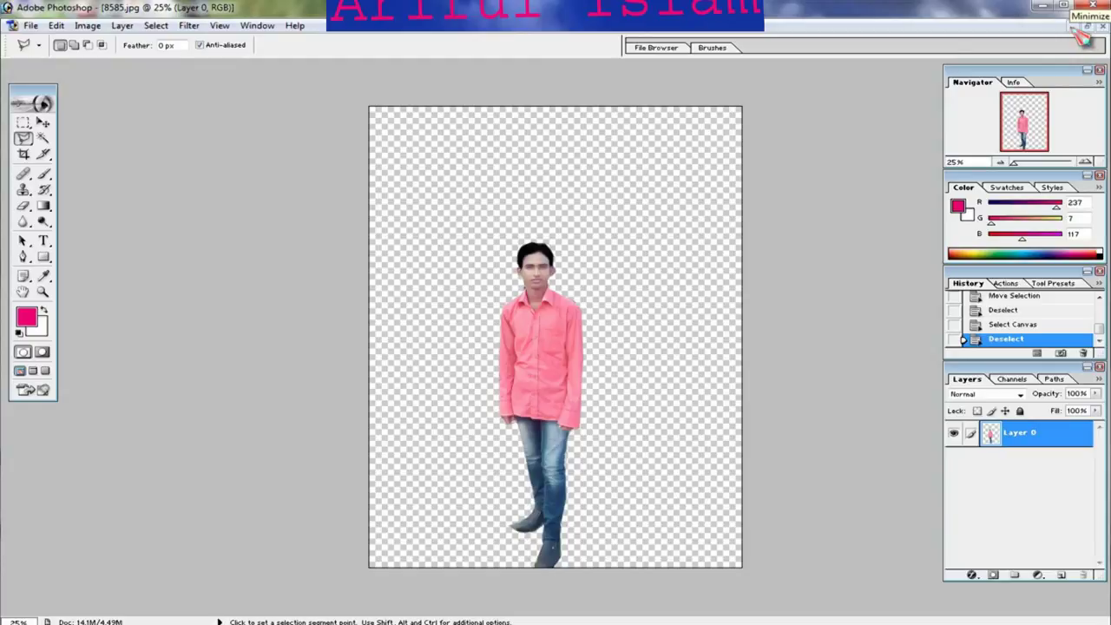
- Minimize 8585.jpg and open the waterfall image pppppp.jpg from the Desktop
click(1087, 28)
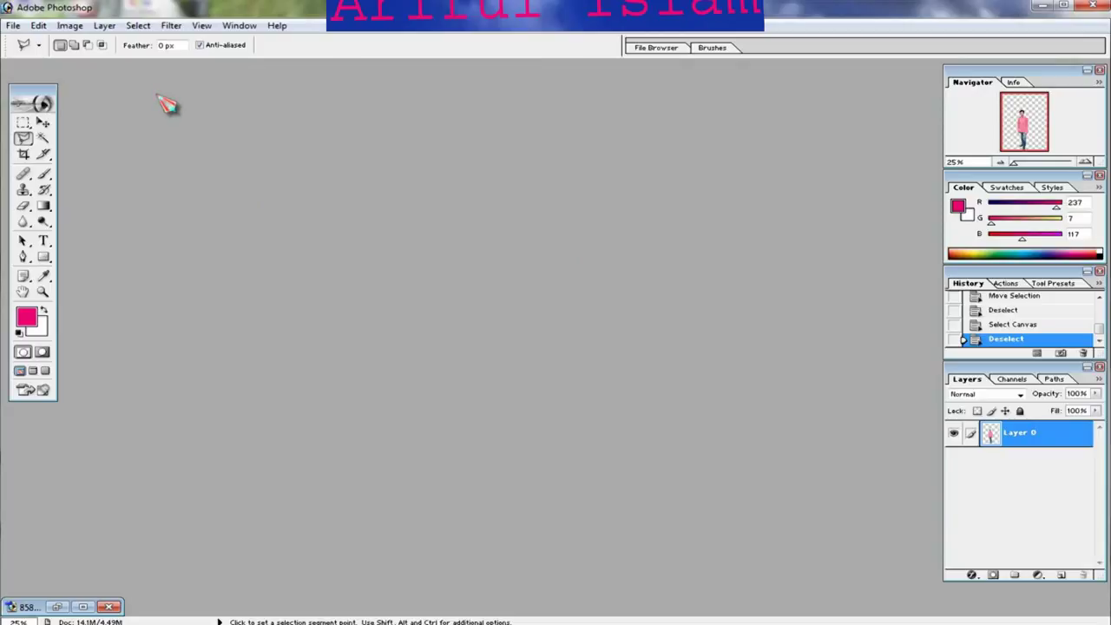
click(14, 26)
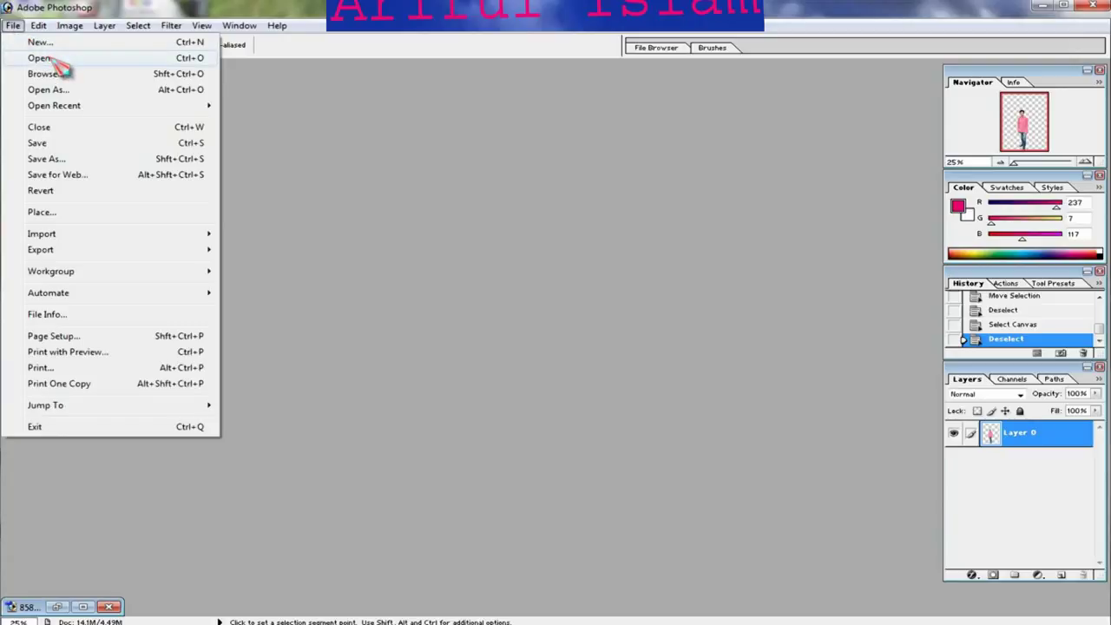
click(60, 66)
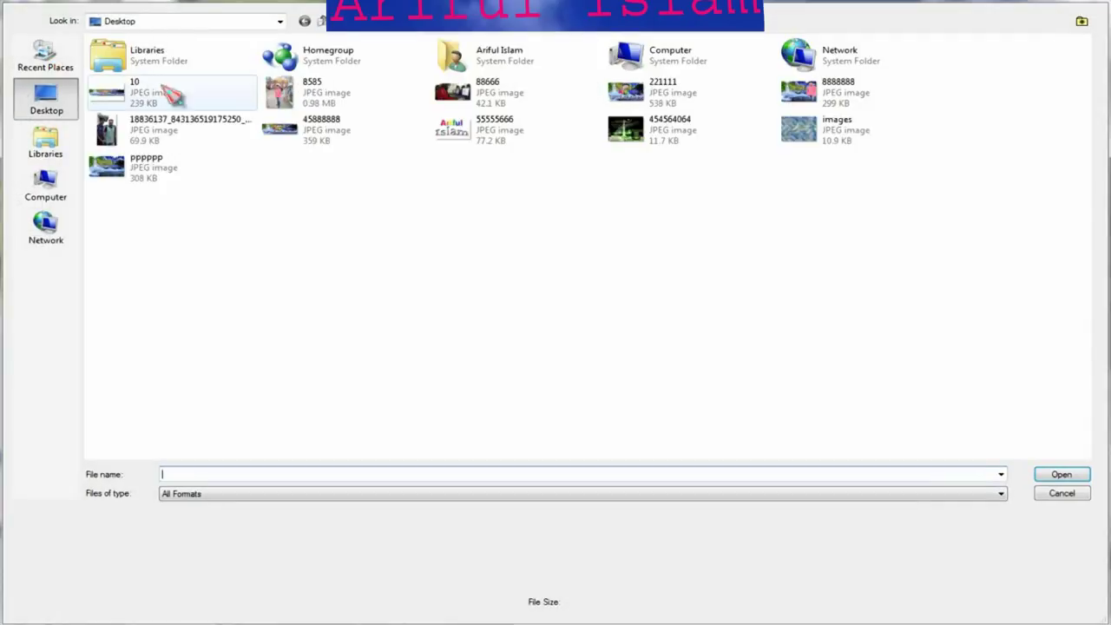
click(116, 176)
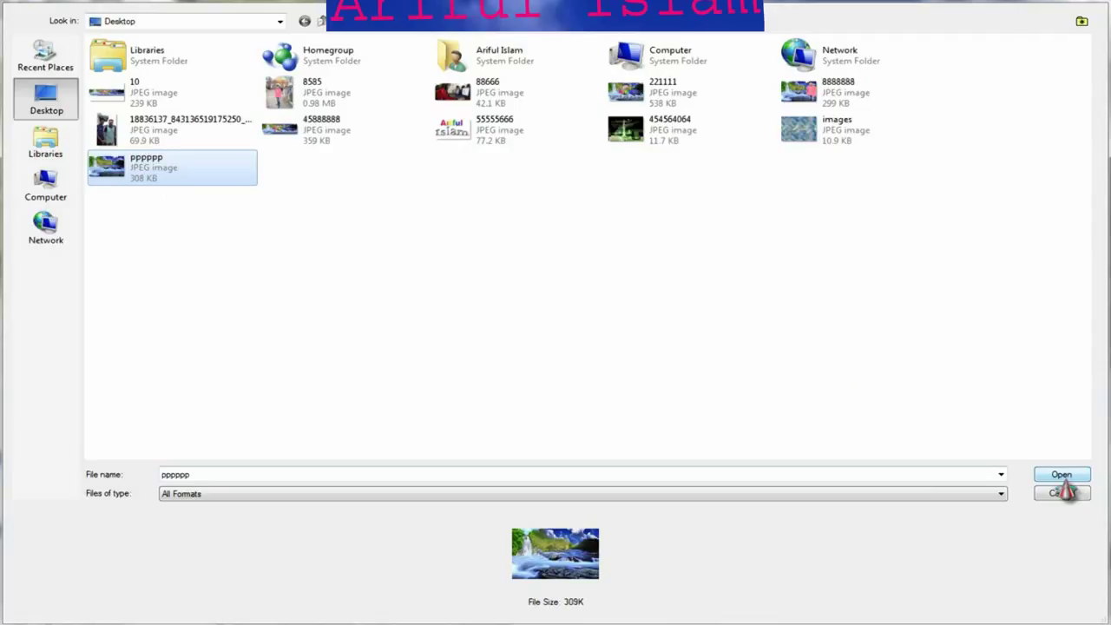
click(1061, 477)
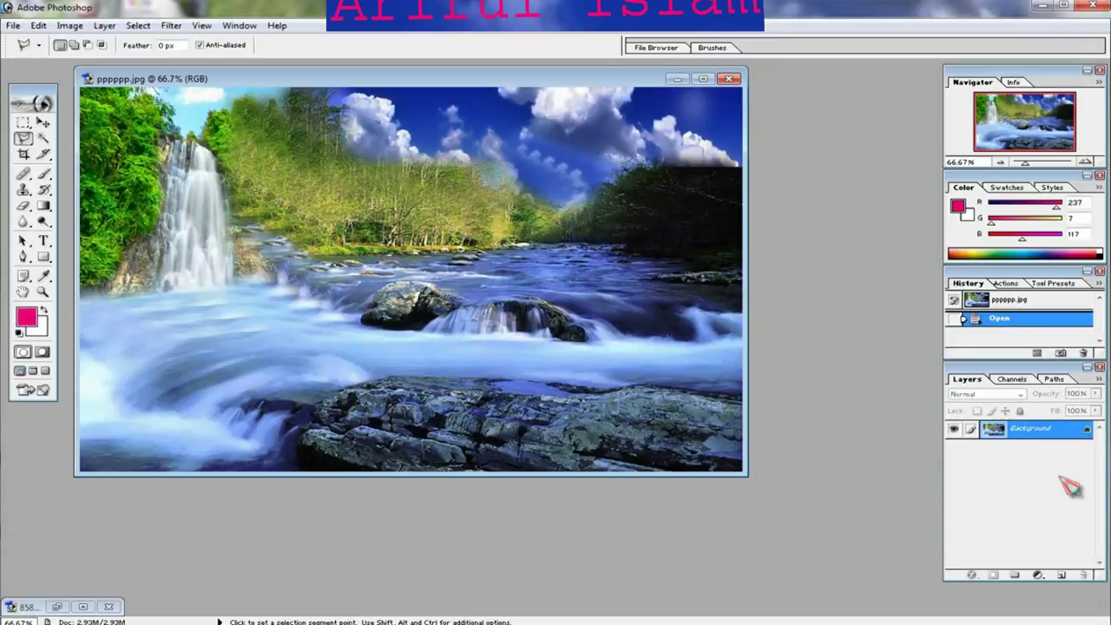
- Maximize the pppppp.jpg window and paste the cut-out figure as Layer 1
click(703, 79)
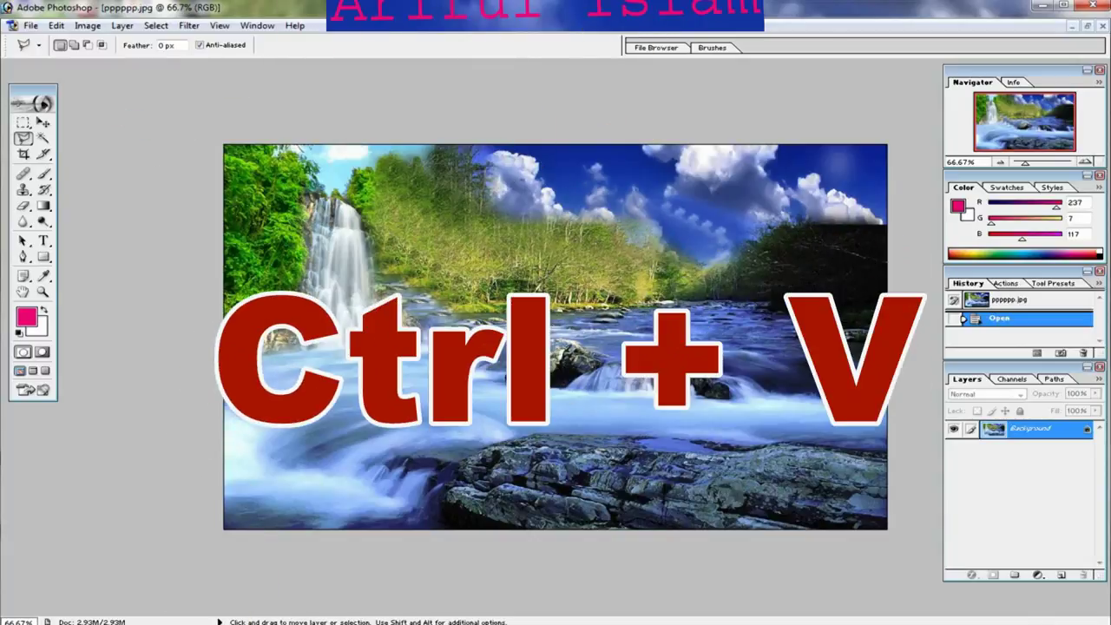
key(ctrl+v)
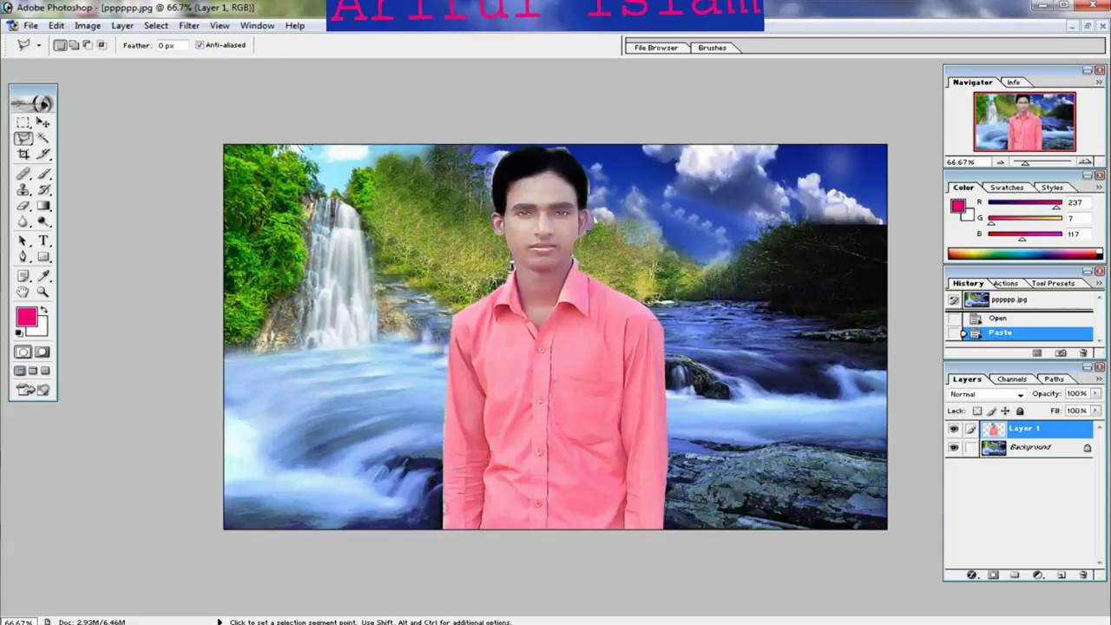
- Put the pasted person under Free Transform and roughly resize and reposition him
right_click(526, 323)
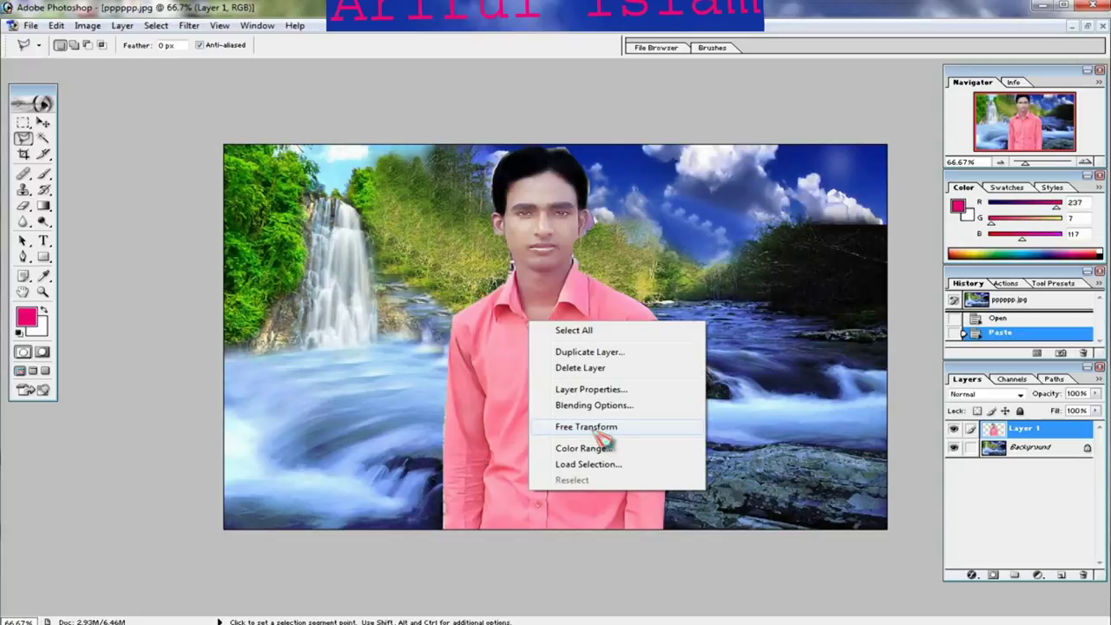
click(598, 431)
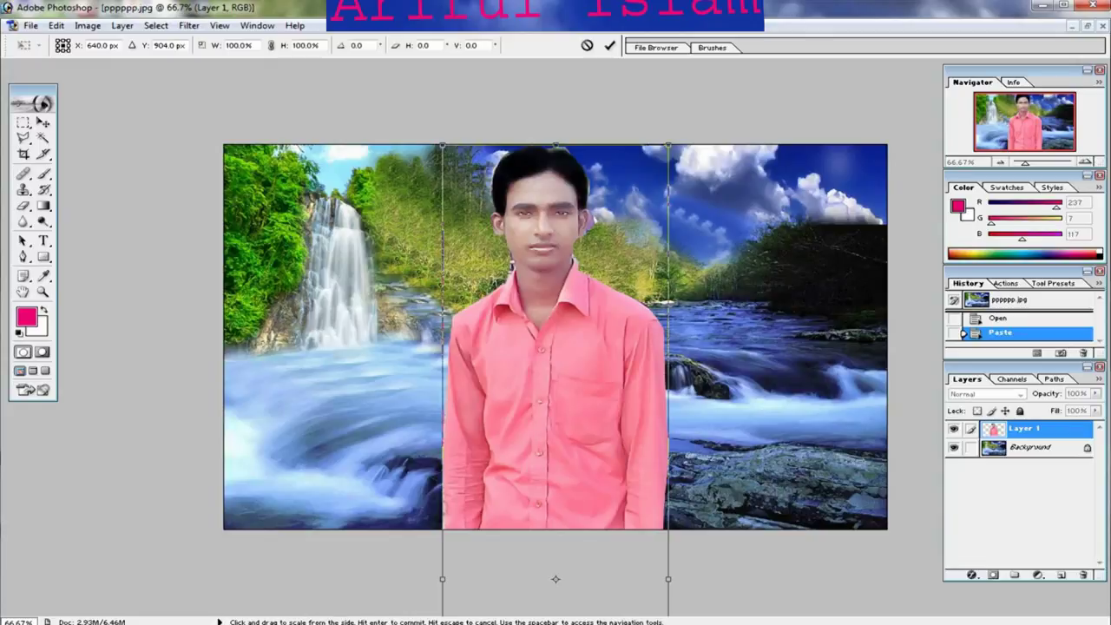
drag(556, 145, 556, 372)
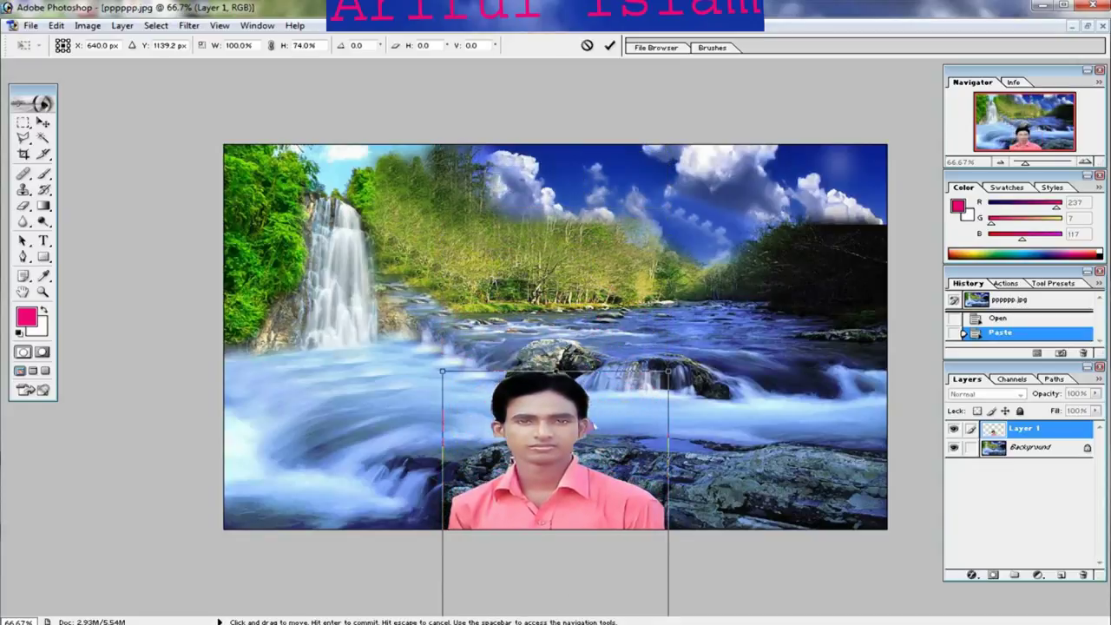
mouse_move(556, 608)
mouse_down()
mouse_move(582, 590)
mouse_move(619, 466)
mouse_move(635, 466)
mouse_move(635, 534)
mouse_up()
drag(634, 282, 635, 342)
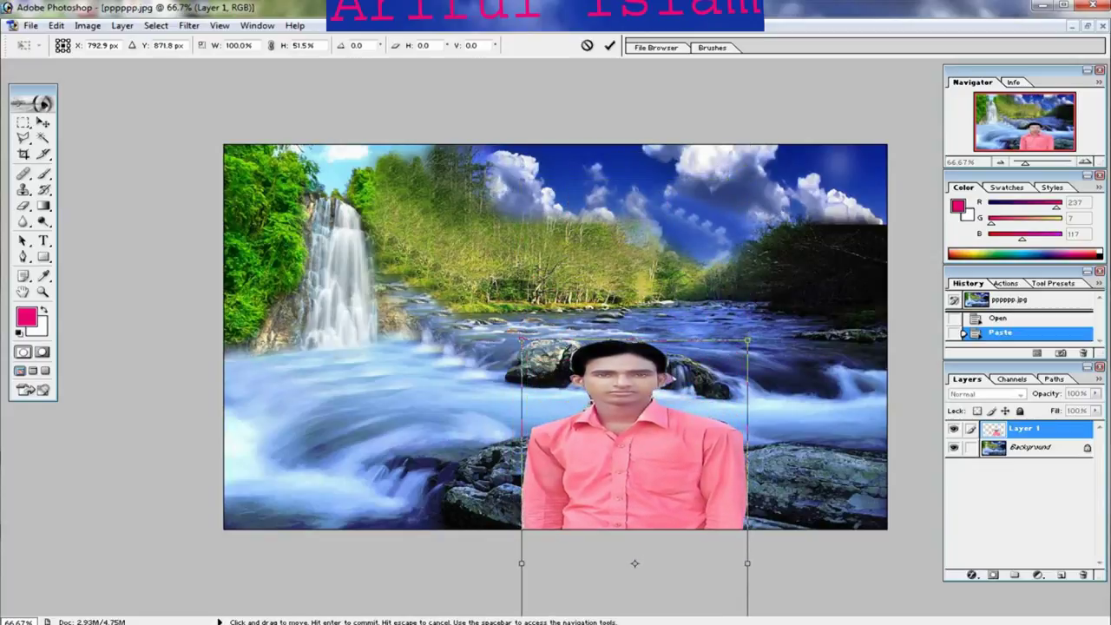
drag(635, 434, 631, 253)
drag(631, 391, 626, 346)
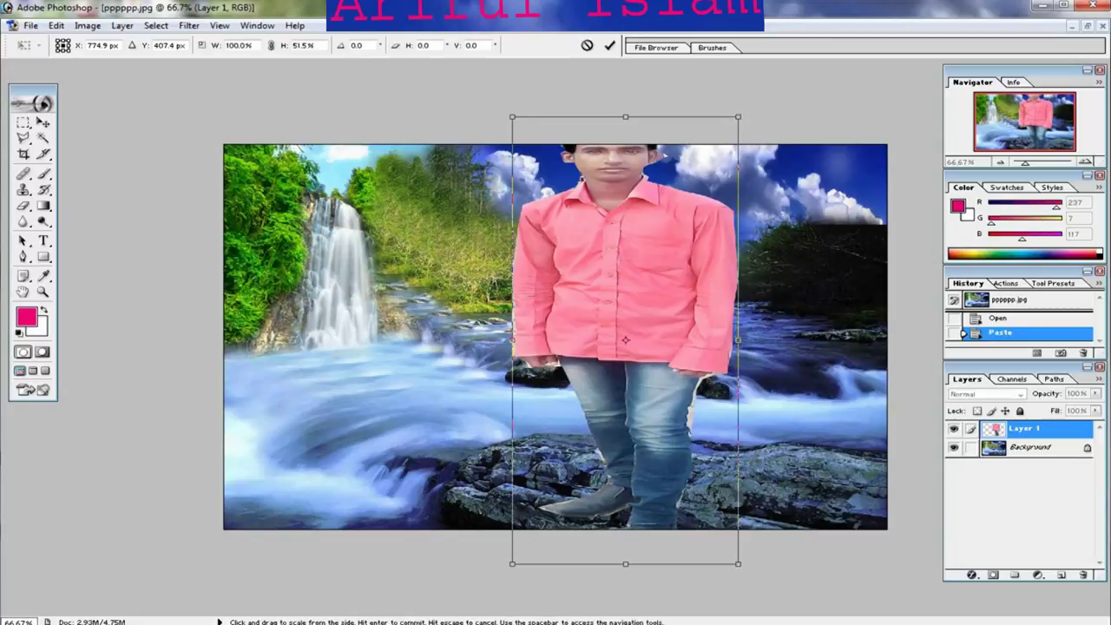
- Shift the person to the right and stretch him to the picture's full height (53.7%)
drag(626, 117, 625, 234)
drag(626, 564, 625, 529)
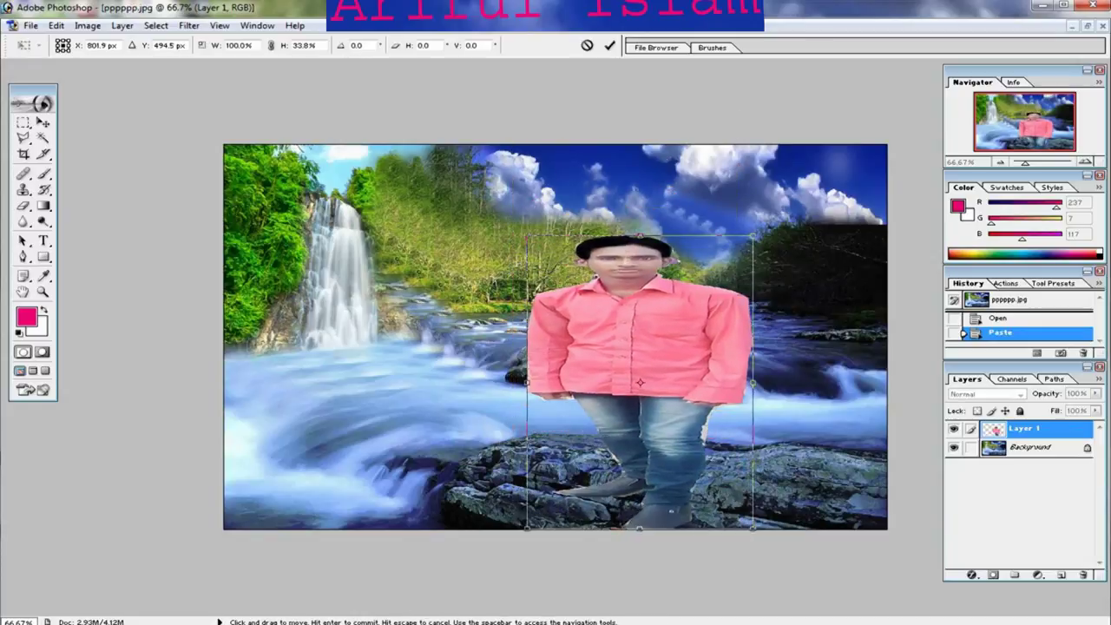
mouse_move(626, 382)
mouse_down()
mouse_move(774, 382)
mouse_move(781, 392)
mouse_up()
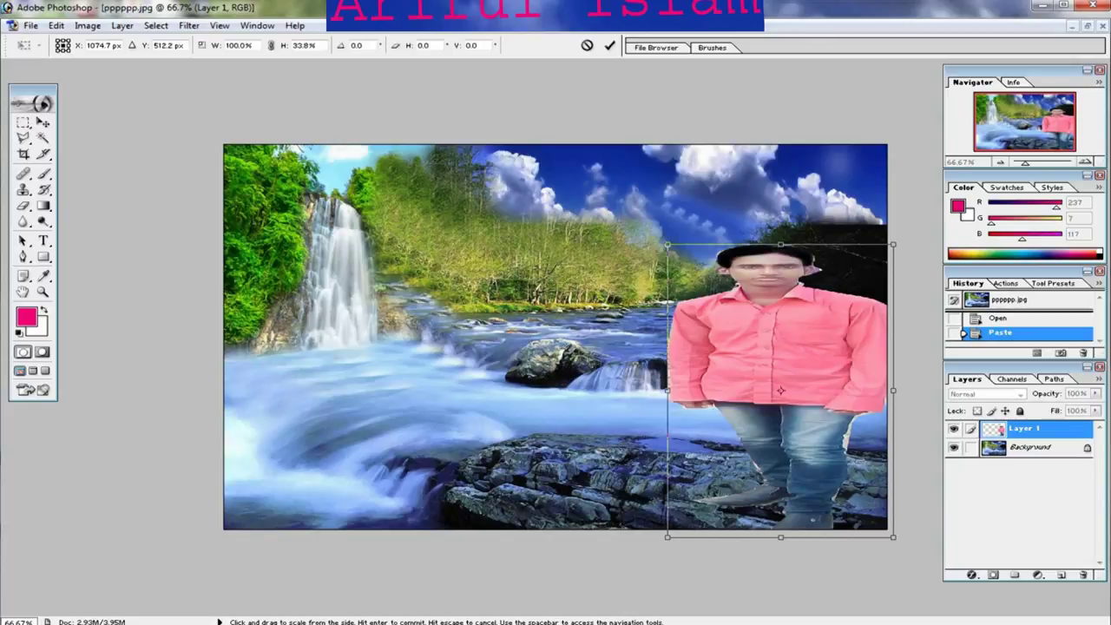
drag(781, 245, 780, 145)
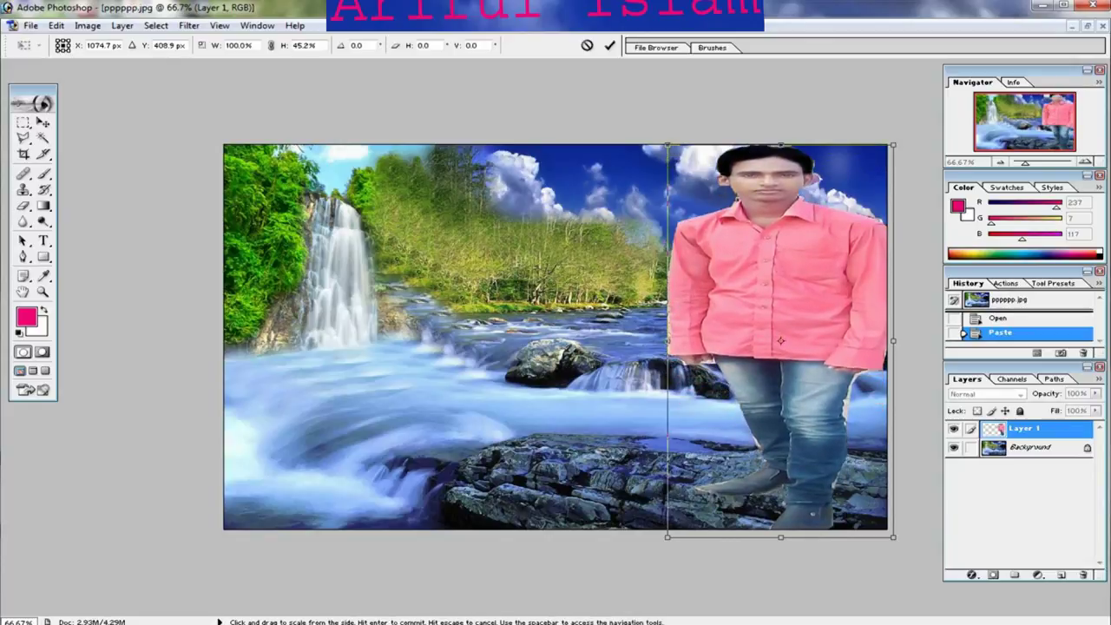
drag(780, 536, 780, 611)
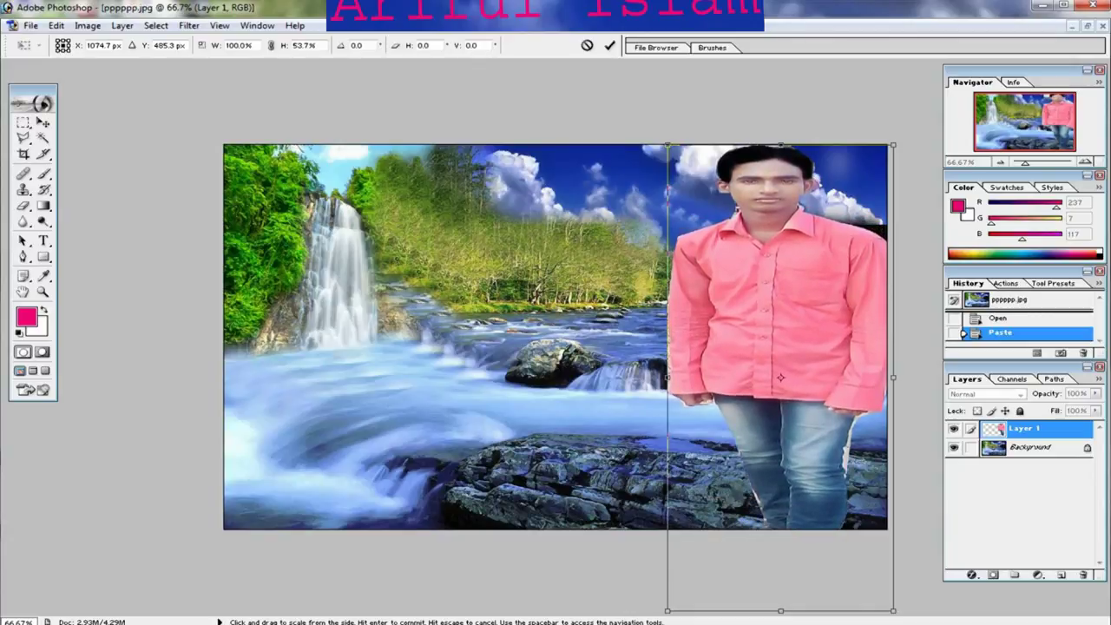
- Narrow the man slightly from the left side and commit the Free Transform
drag(667, 377, 698, 377)
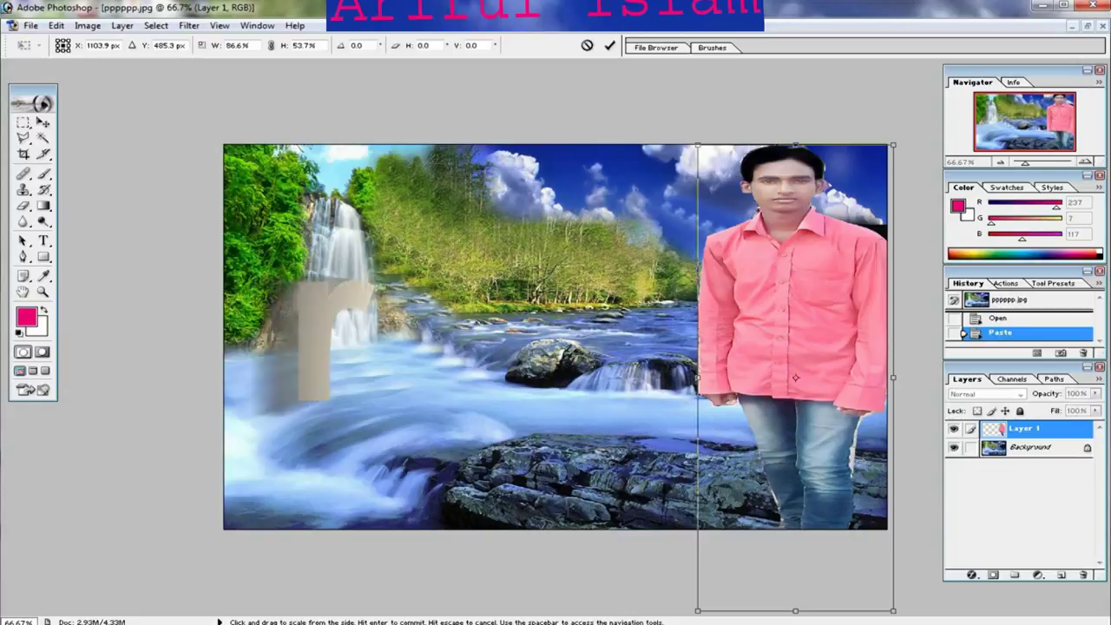
key(Return)
key(l)
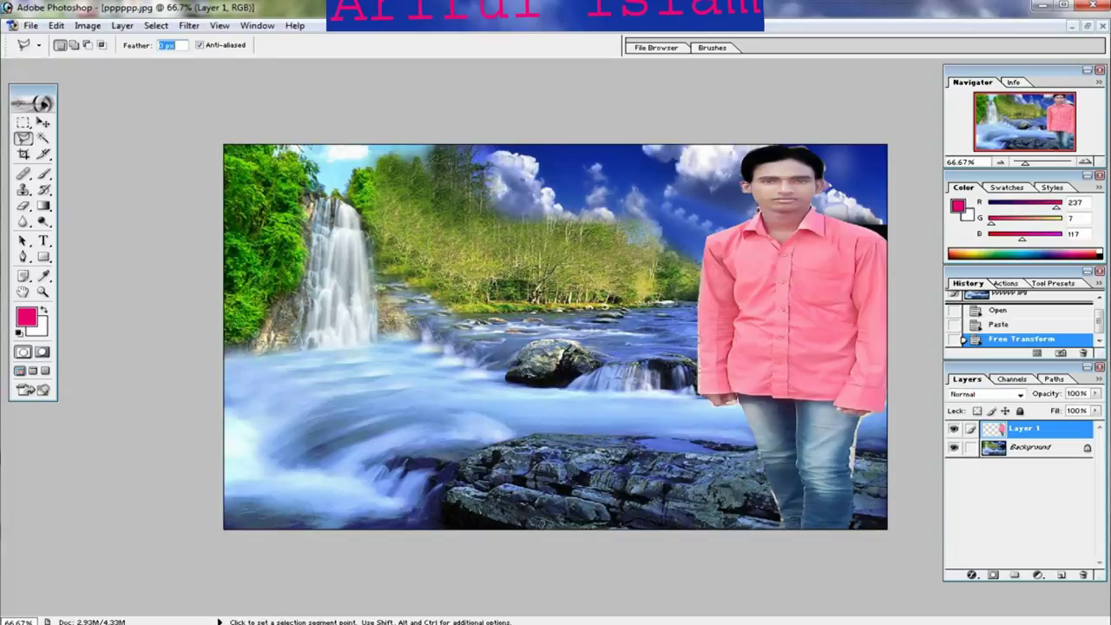
- Save the composite to the Desktop as a JPEG named 'Ariful'
click(33, 26)
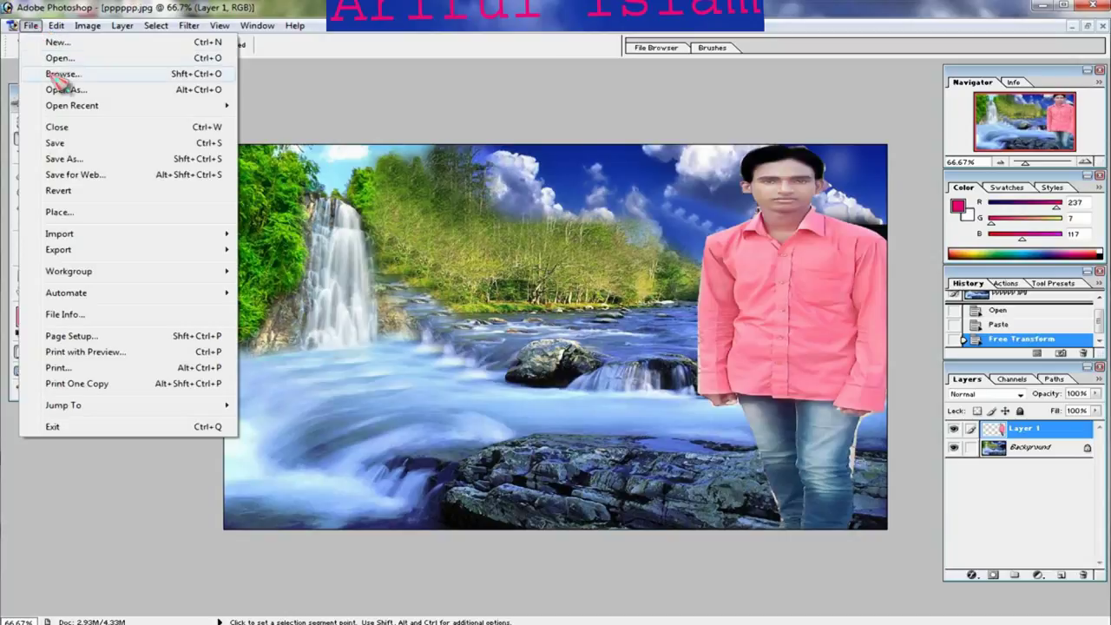
click(75, 161)
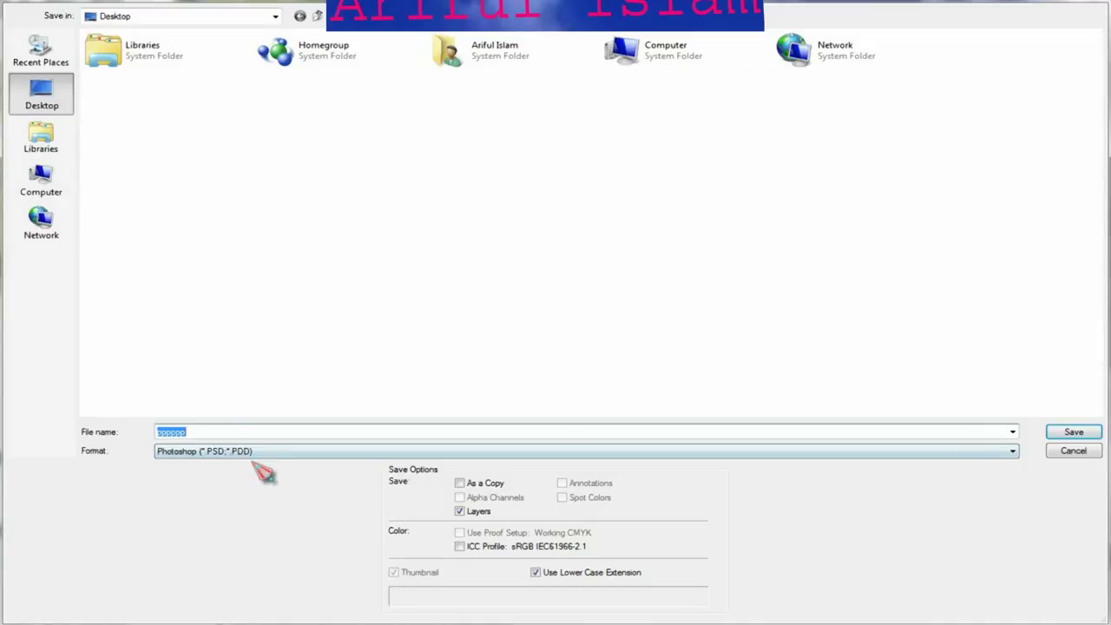
click(208, 432)
drag(208, 432, 156, 432)
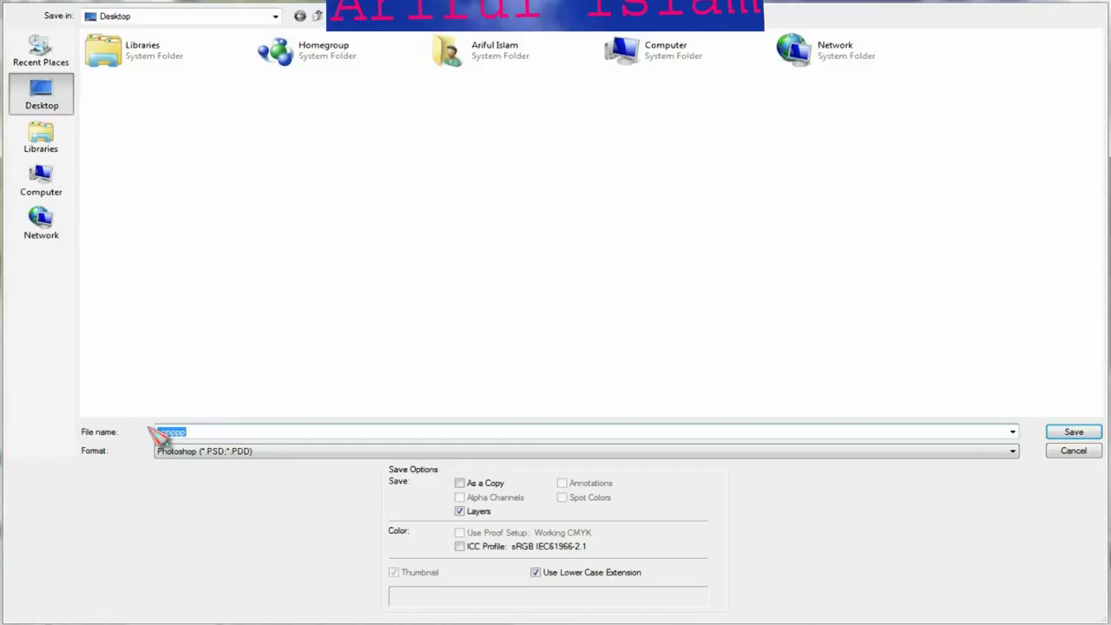
text(Ar)
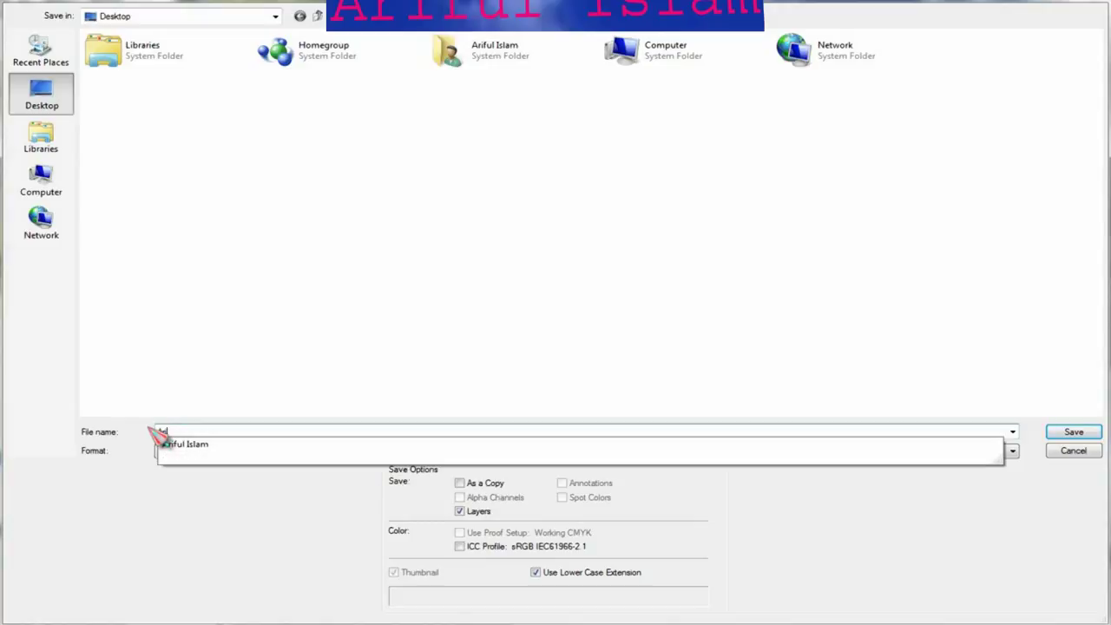
text(ifu)
text(l)
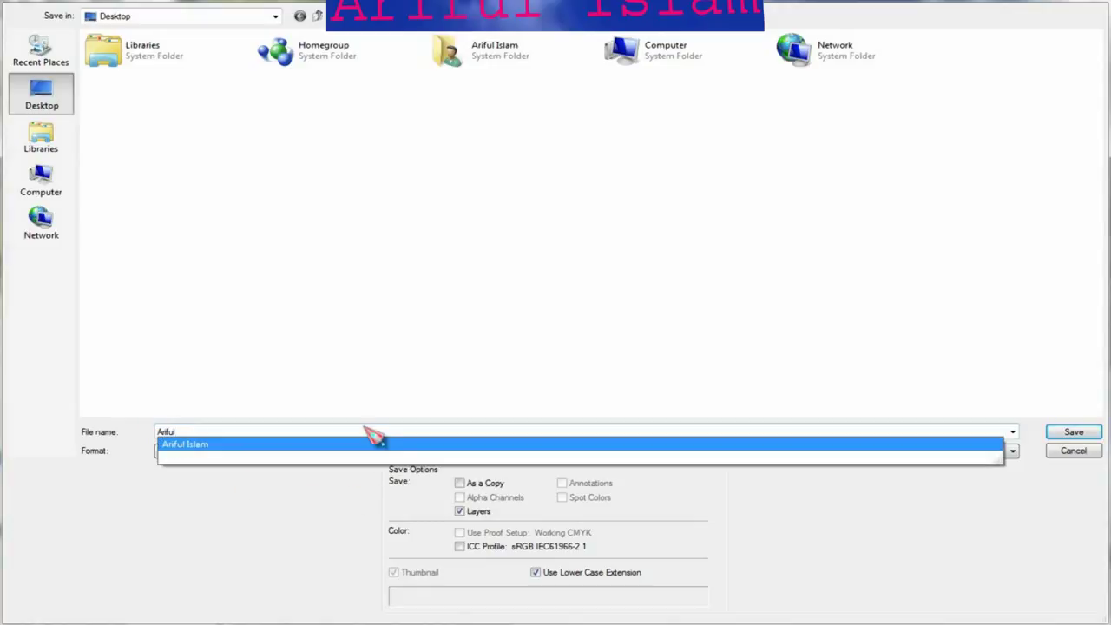
click(365, 431)
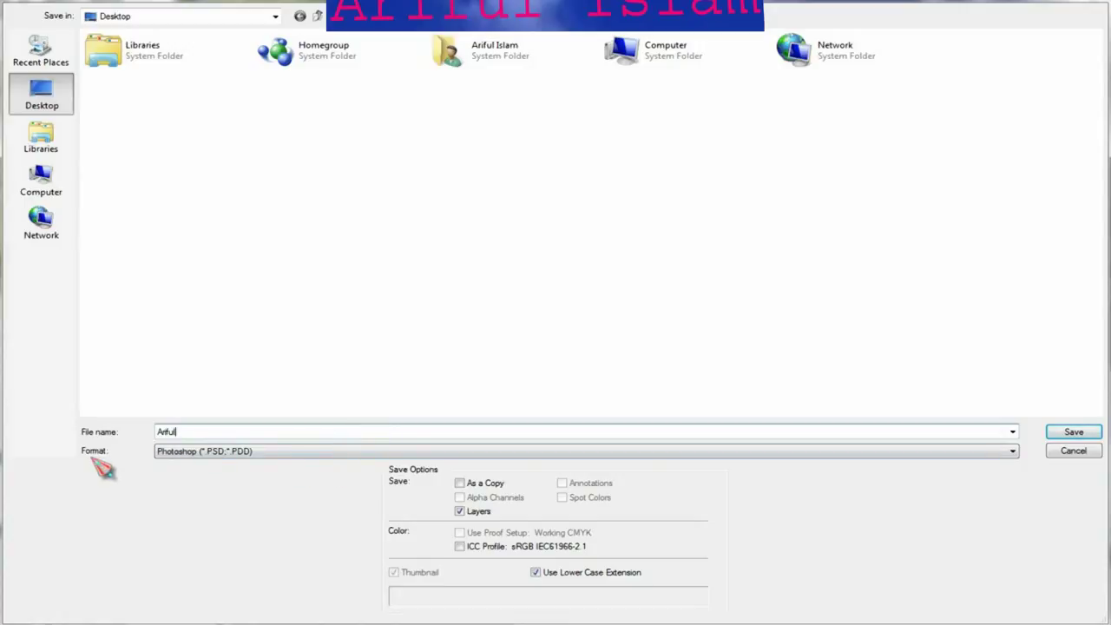
click(257, 466)
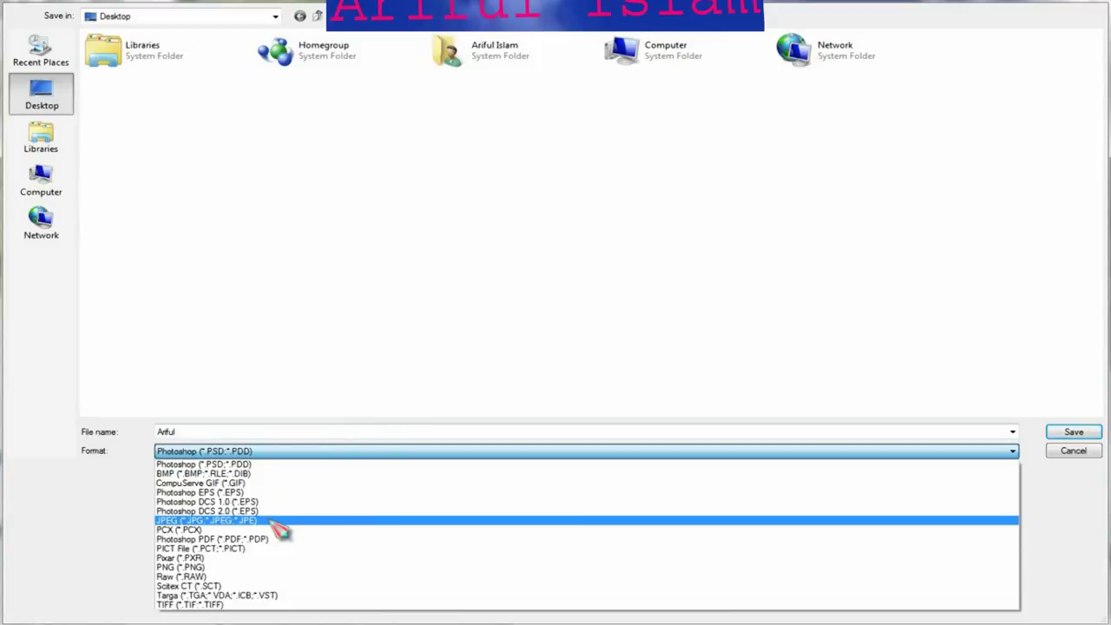
click(259, 521)
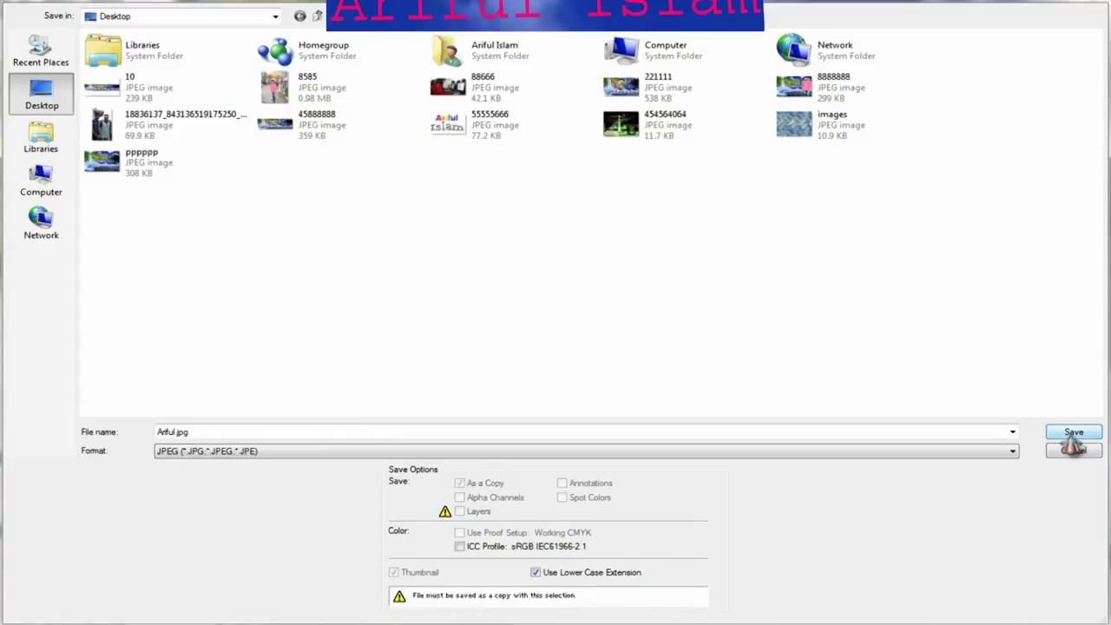
click(1073, 441)
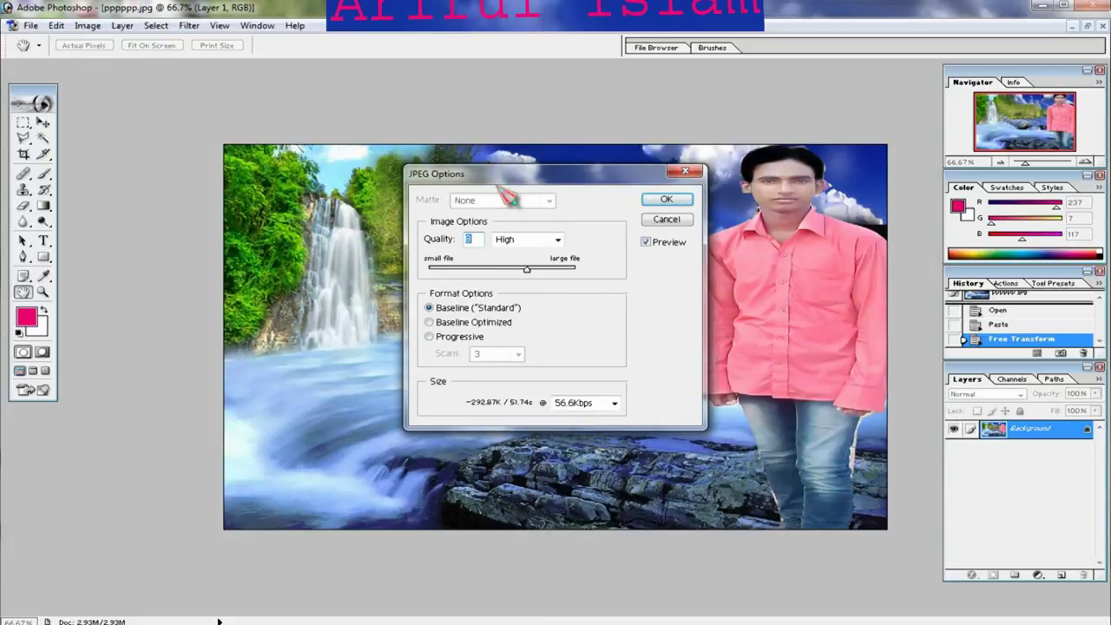
- Move the JPEG Options dialog aside, leaving quality at High
mouse_move(513, 182)
mouse_down()
mouse_move(393, 204)
mouse_move(438, 224)
mouse_move(460, 203)
mouse_up()
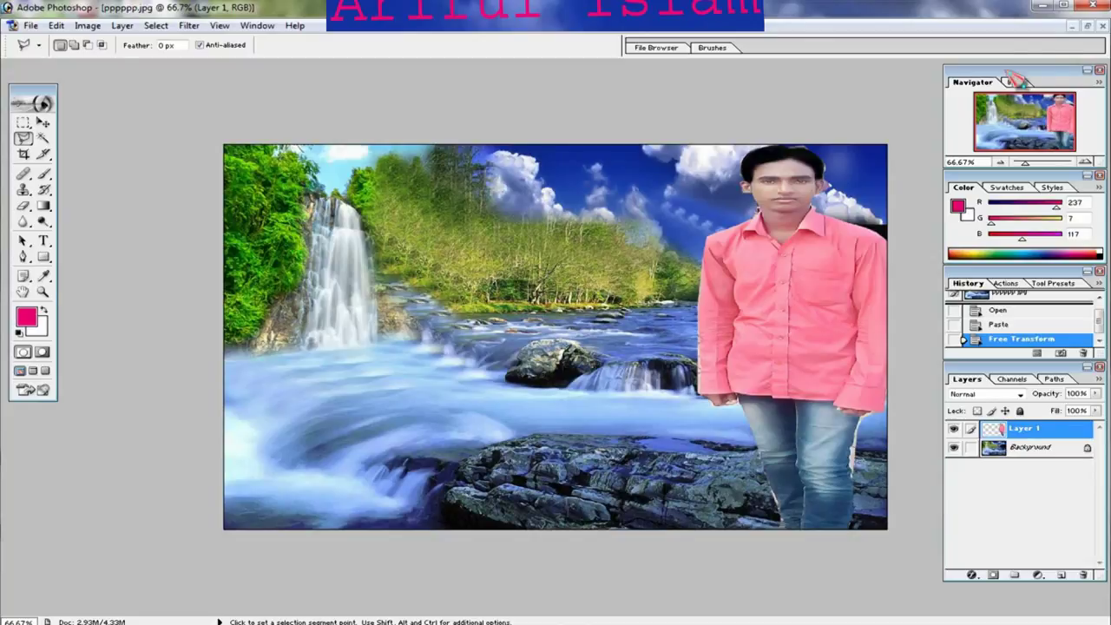
- Minimize Photoshop and refresh the Windows desktop five times from its context menu
click(1041, 6)
right_click(572, 71)
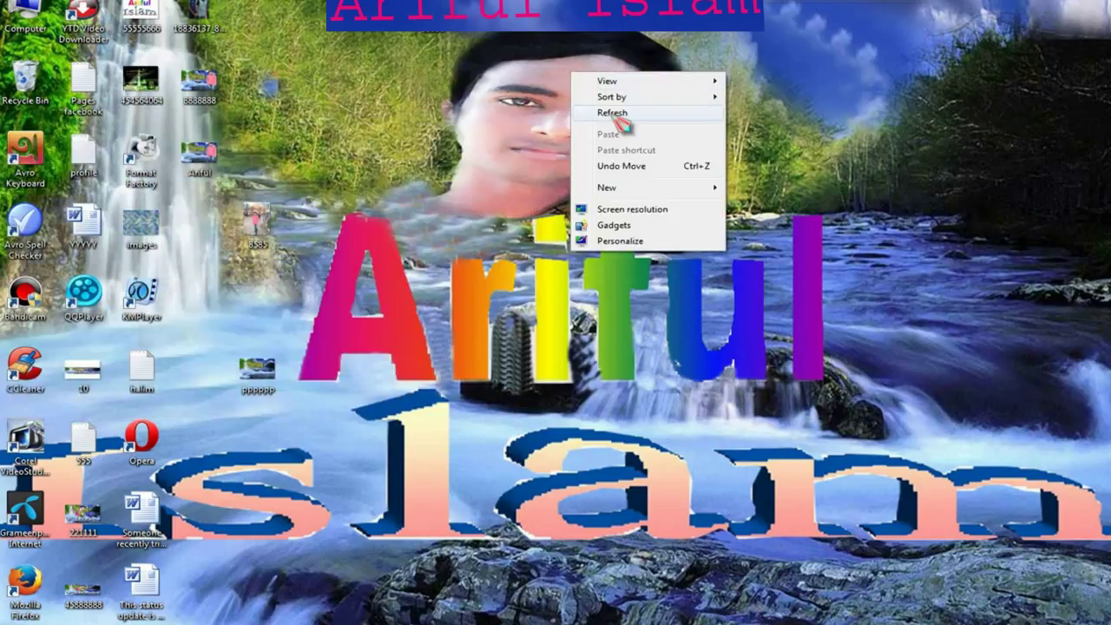
right_click(565, 87)
click(619, 130)
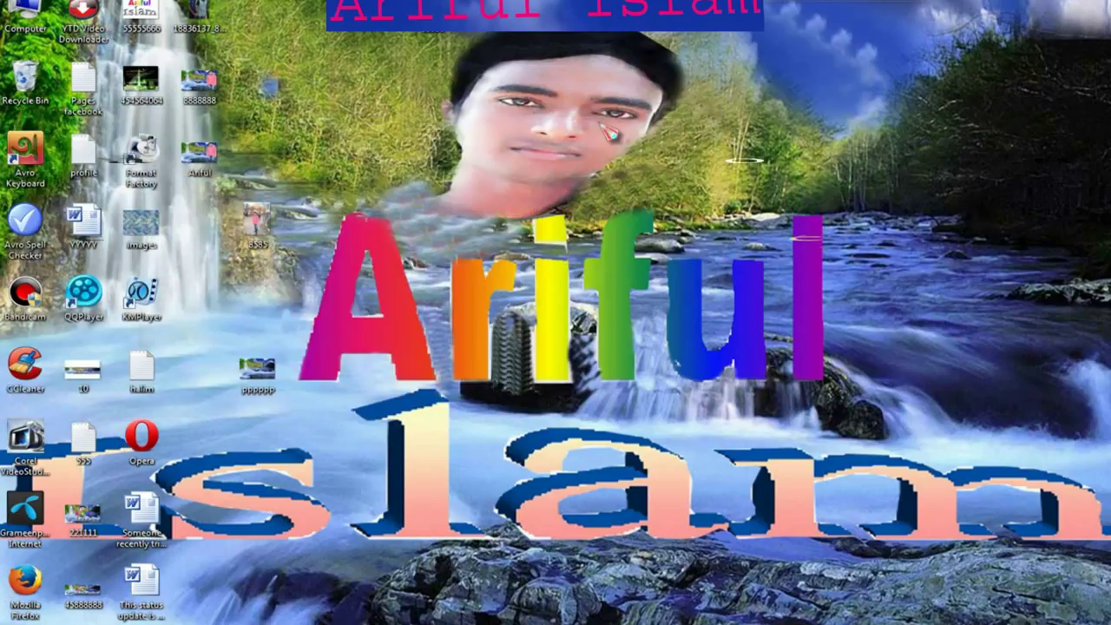
right_click(565, 86)
click(608, 130)
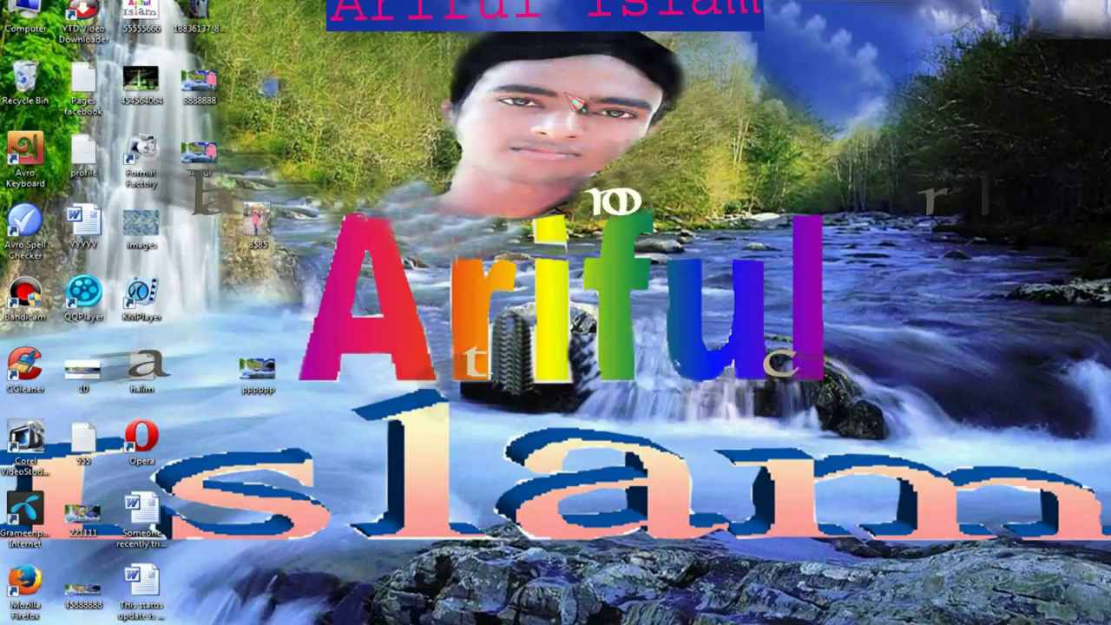
right_click(560, 87)
click(608, 130)
right_click(578, 98)
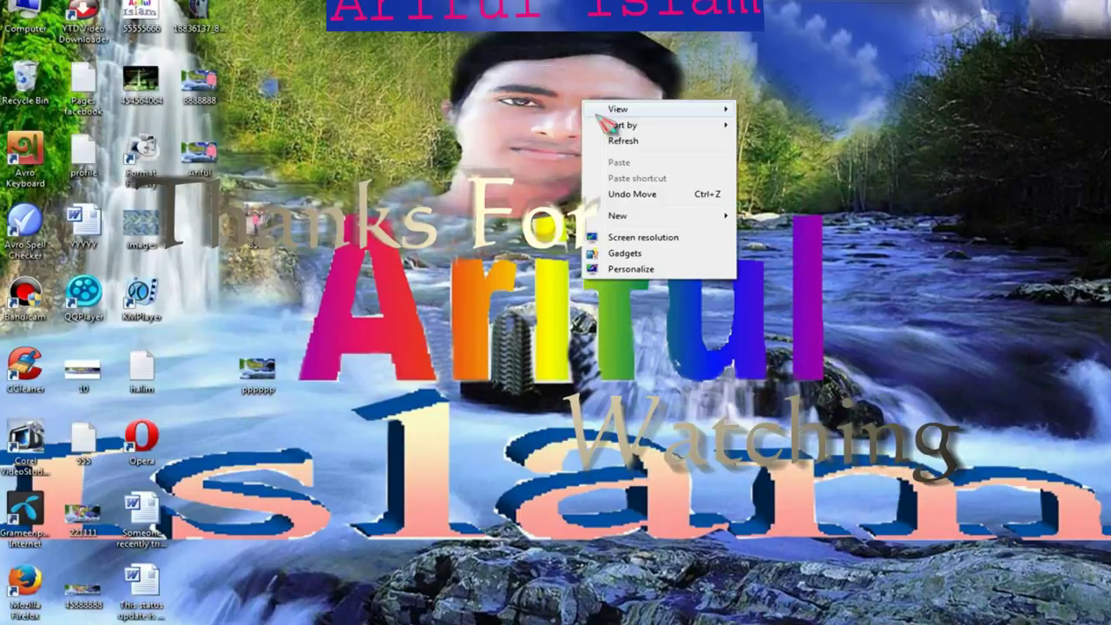
click(611, 139)
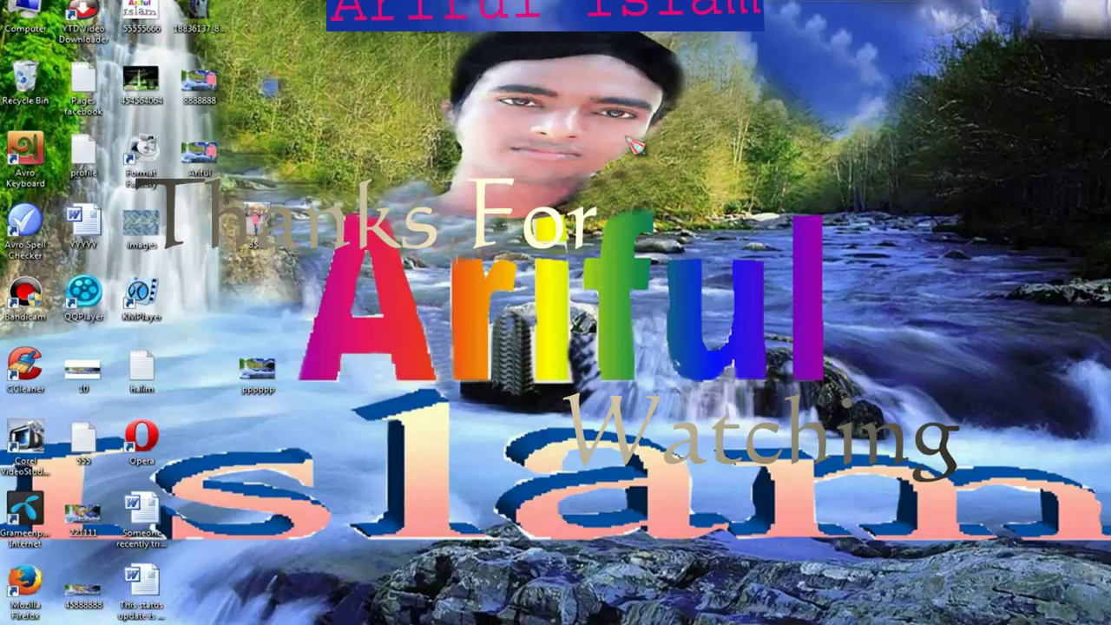
right_click(626, 137)
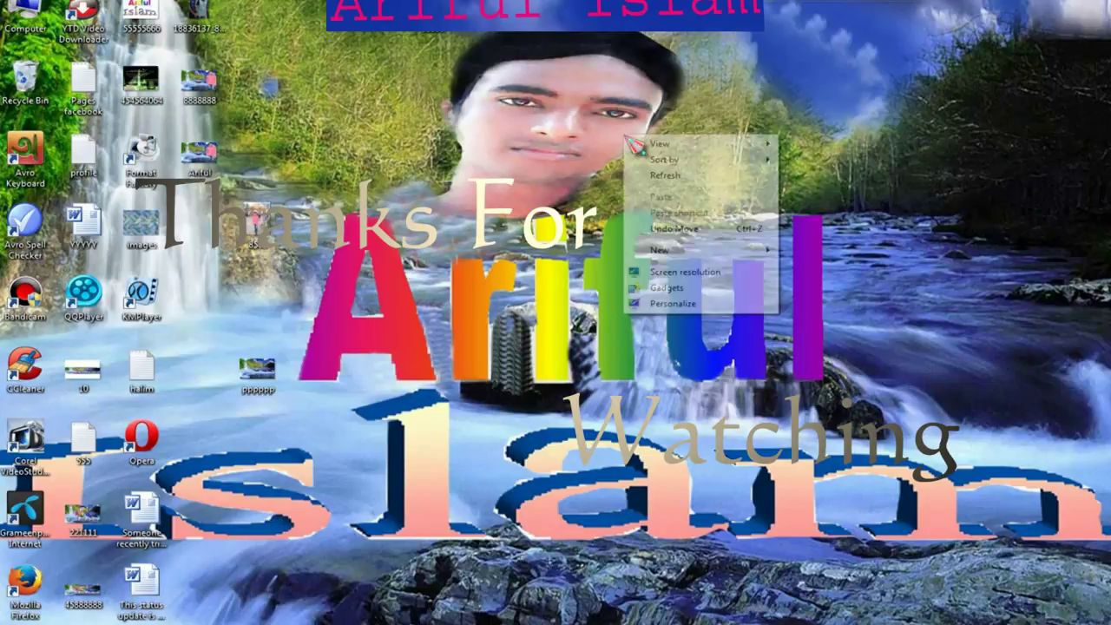
click(671, 177)
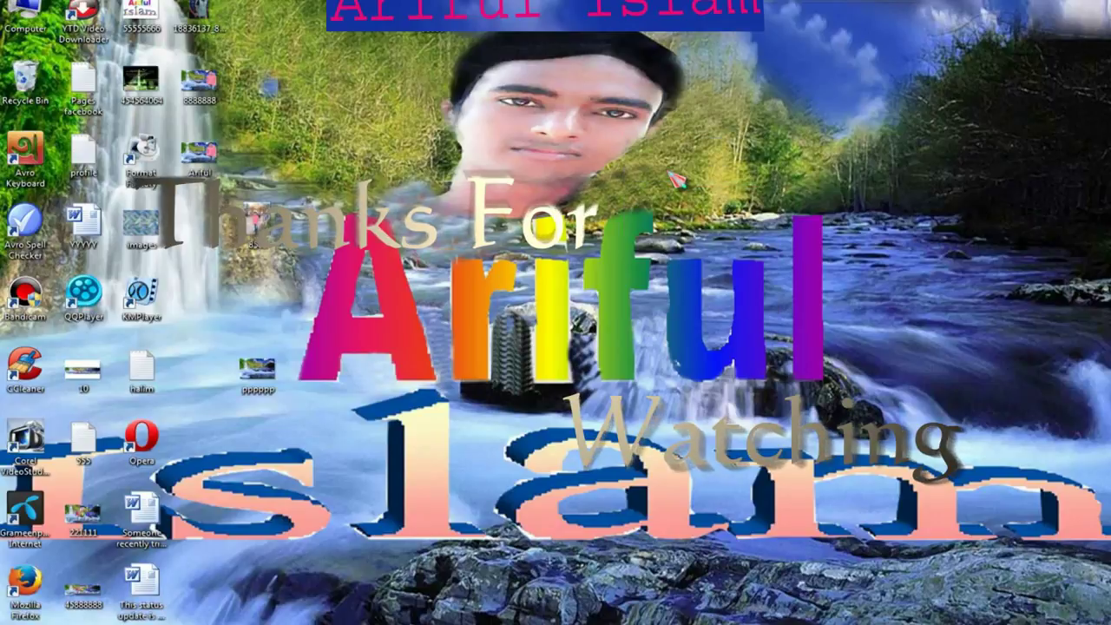